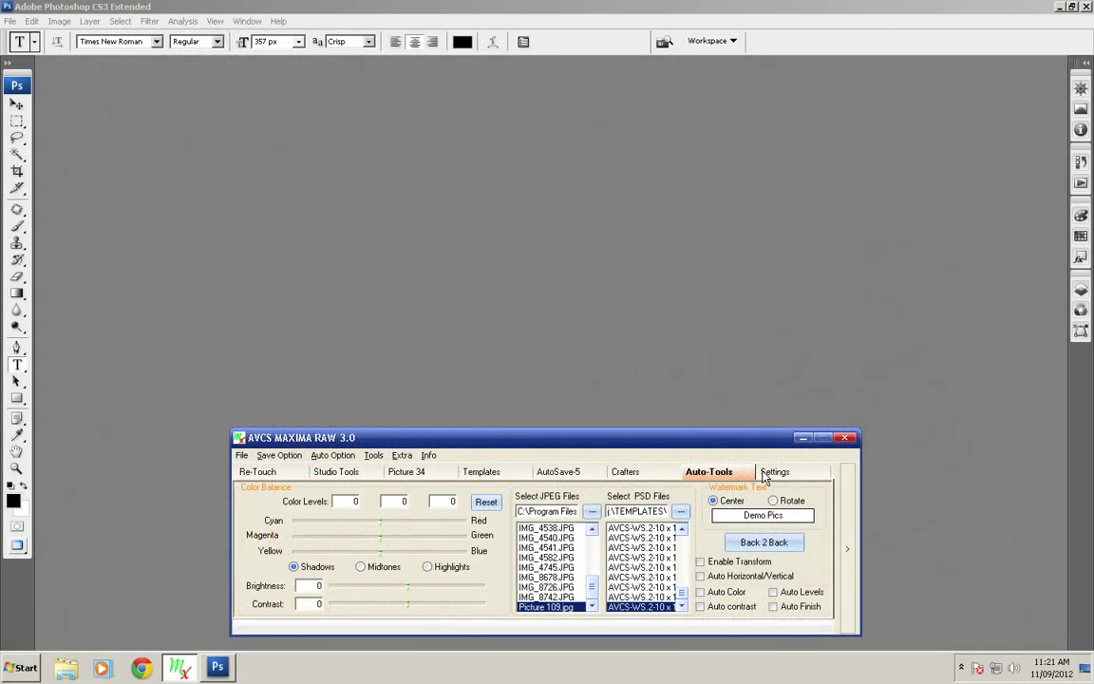
# Keep the 30 × 12 in, 200-resolution album size and set saving to Image Resize with PSD format
pyautogui.click(764, 478)
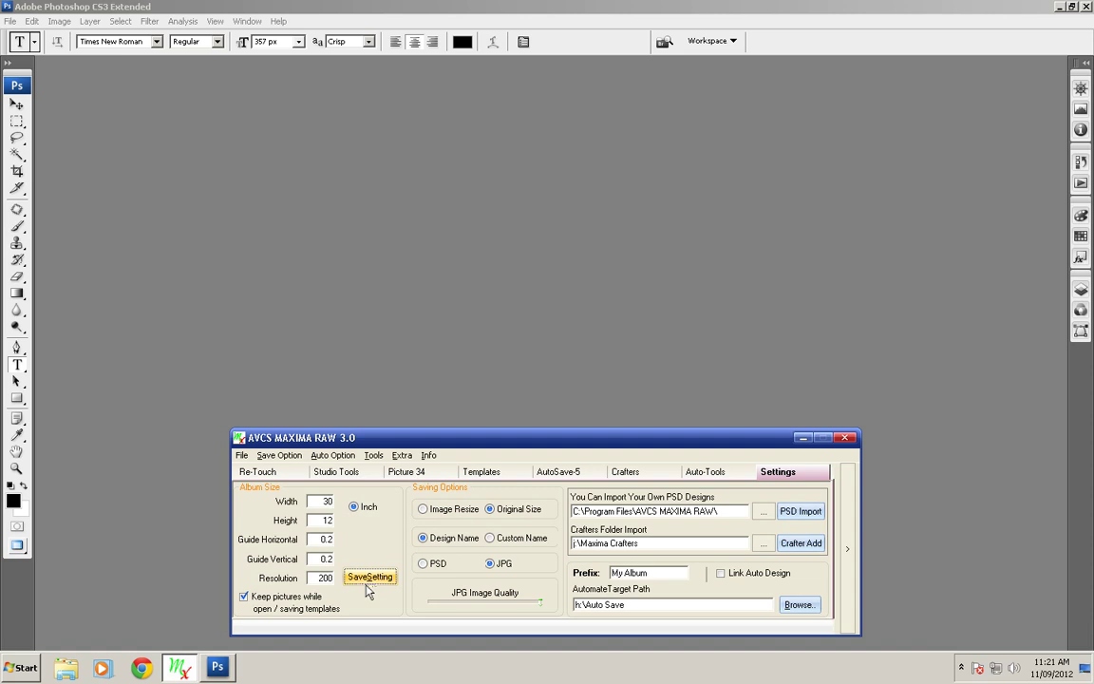
pyautogui.click(424, 509)
pyautogui.click(439, 564)
# Create a new blank album page and draw a black rectangle near its top-left
pyautogui.click(406, 472)
pyautogui.click(242, 455)
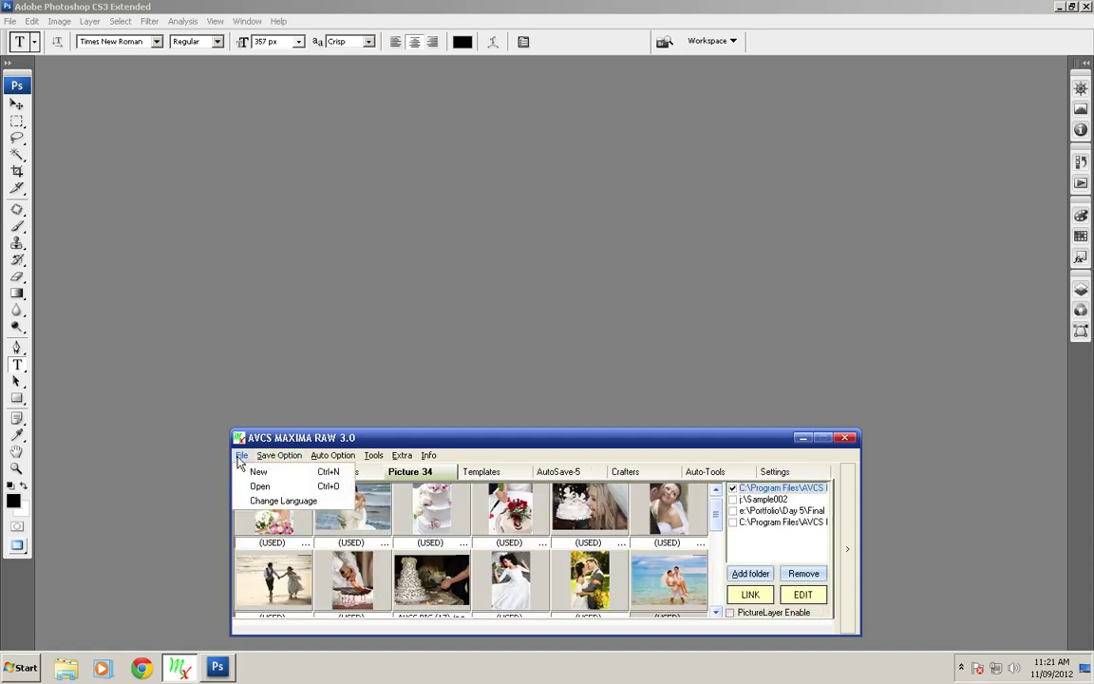
pyautogui.click(245, 472)
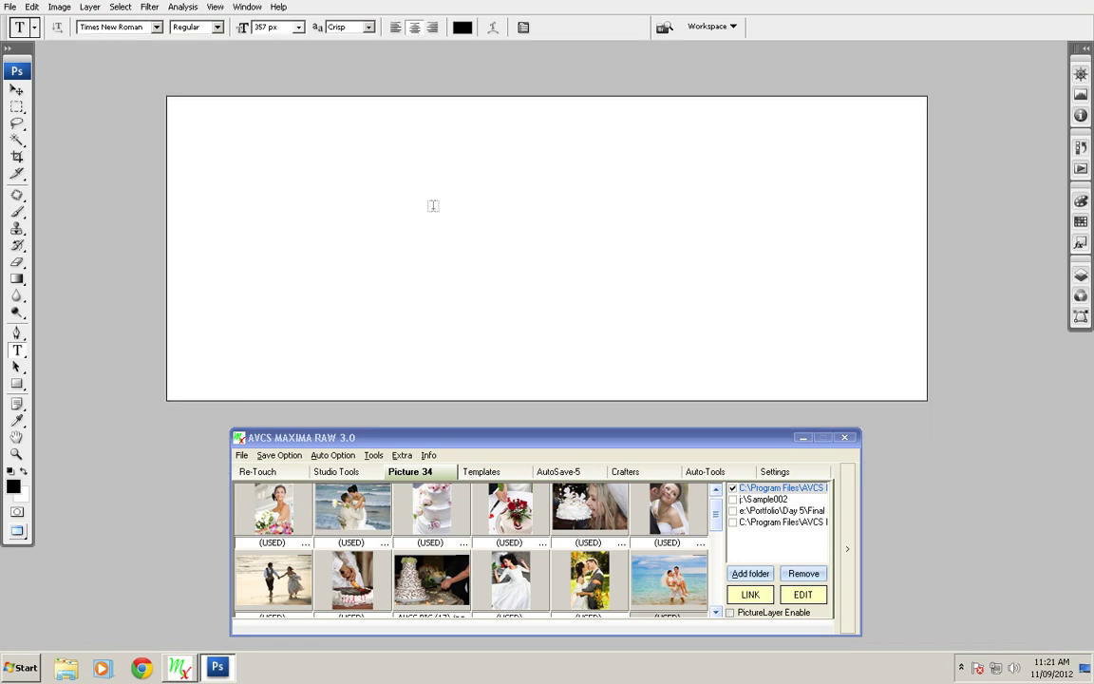
pyautogui.click(16, 385)
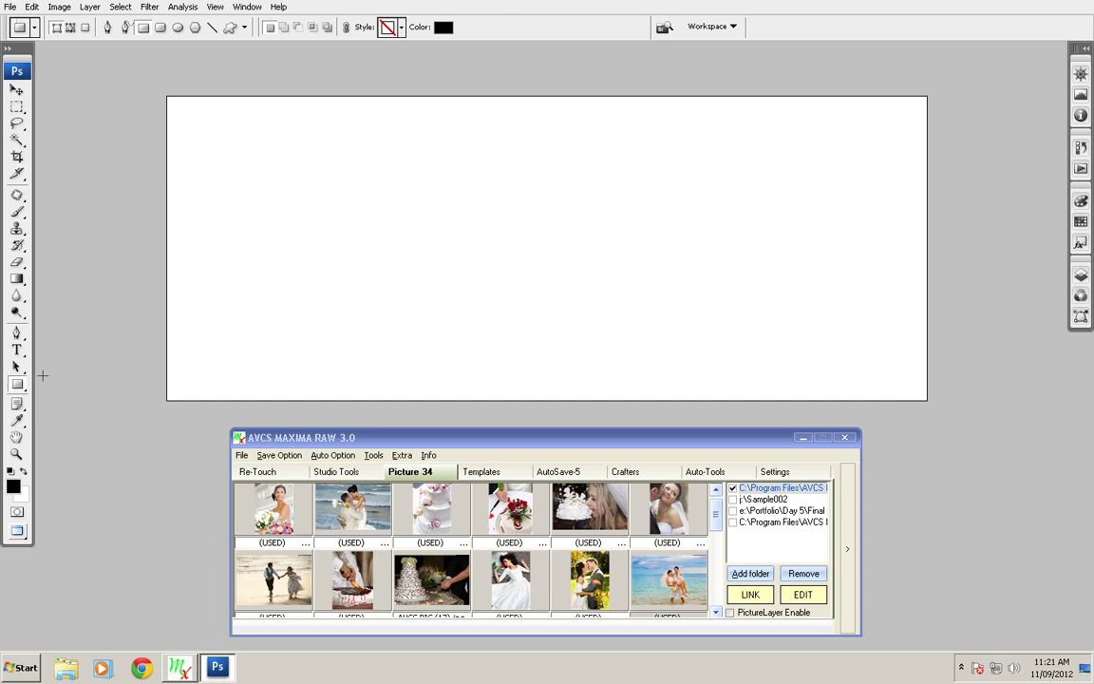
pyautogui.moveTo(183, 107); pyautogui.dragTo(397, 234)
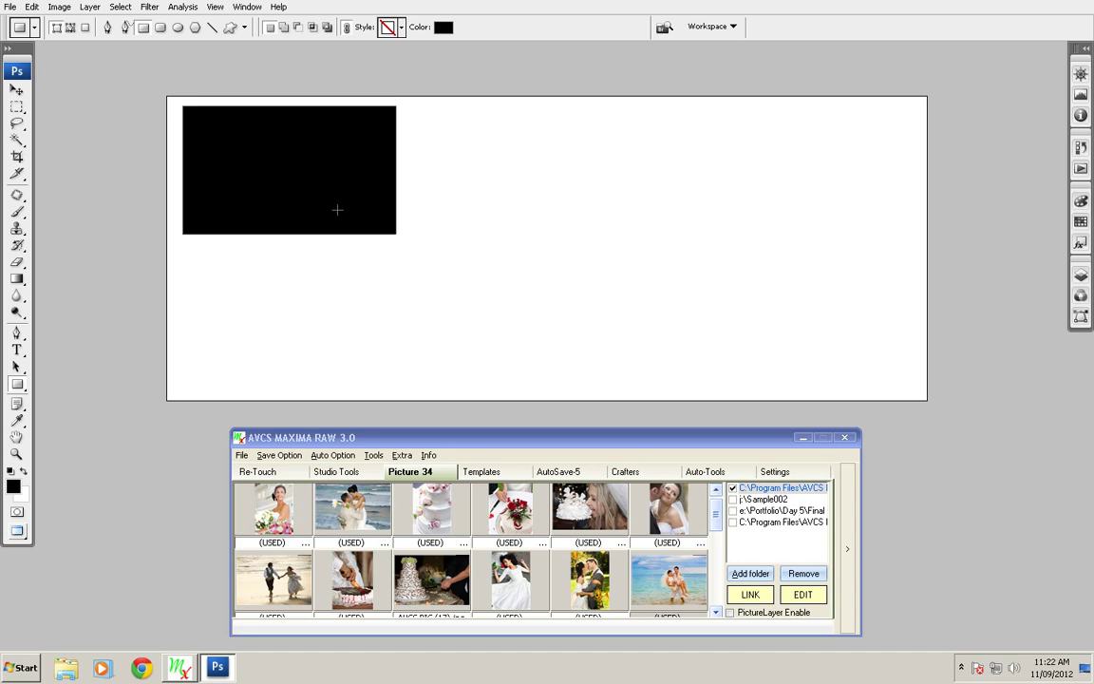
# Copy the rectangle below the first and nudge both into alignment
pyautogui.press('v')
pyautogui.moveTo(259, 194)
pyautogui.mouseDown()
pyautogui.moveTo(251, 190)
pyautogui.moveTo(304, 253)
pyautogui.moveTo(259, 325)
pyautogui.moveTo(256, 350)
pyautogui.moveTo(269, 322)
pyautogui.mouseUp()
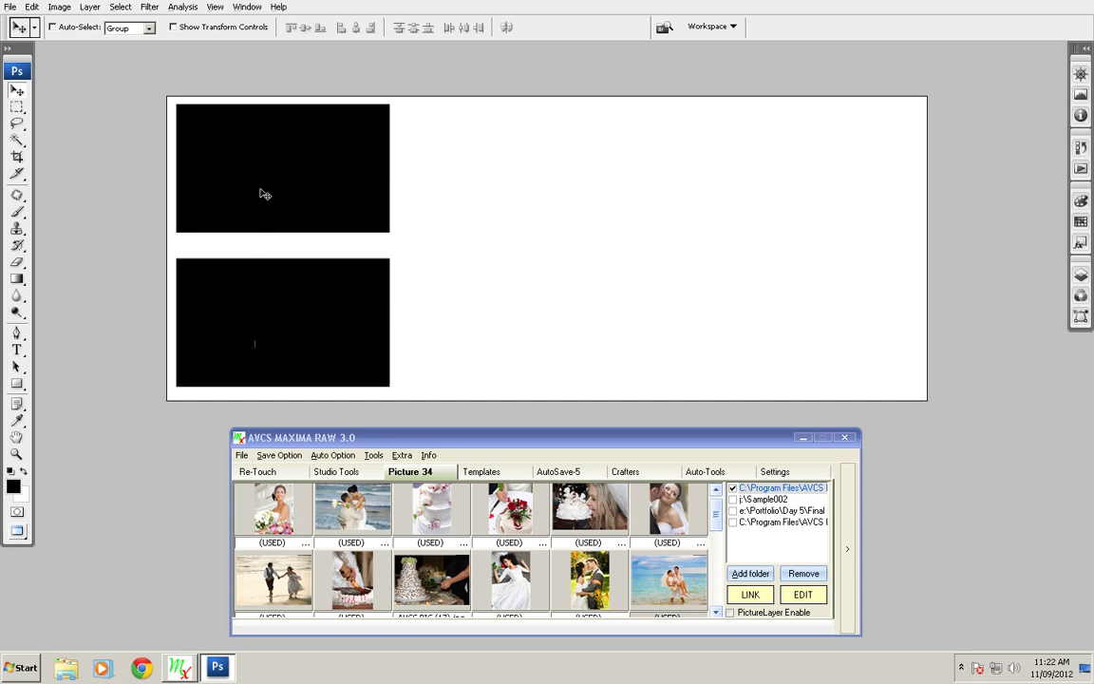
pyautogui.click(78, 28)
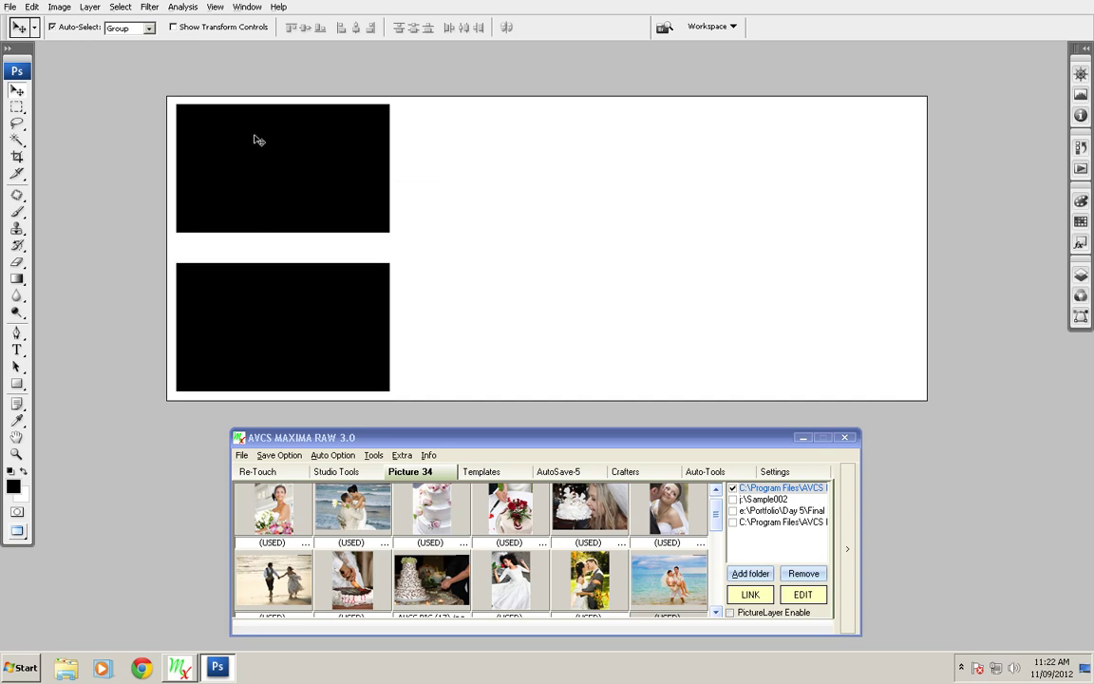
pyautogui.click(252, 139)
pyautogui.press('Down')
pyautogui.press('Down')
pyautogui.press('Down')
pyautogui.click(251, 283)
pyautogui.press('Up')
pyautogui.press('Up')
pyautogui.moveTo(250, 287); pyautogui.dragTo(250, 290)
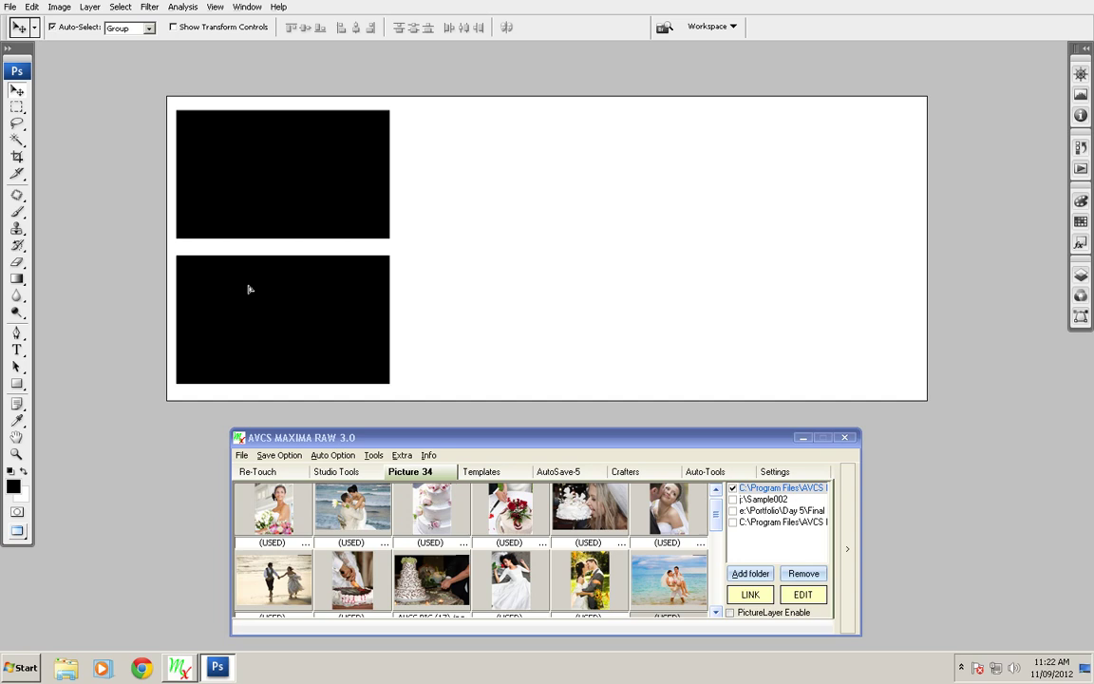
# Duplicate both rectangles to the right and add a large full-height rectangle on the right side
pyautogui.moveTo(305, 197); pyautogui.dragTo(528, 188)
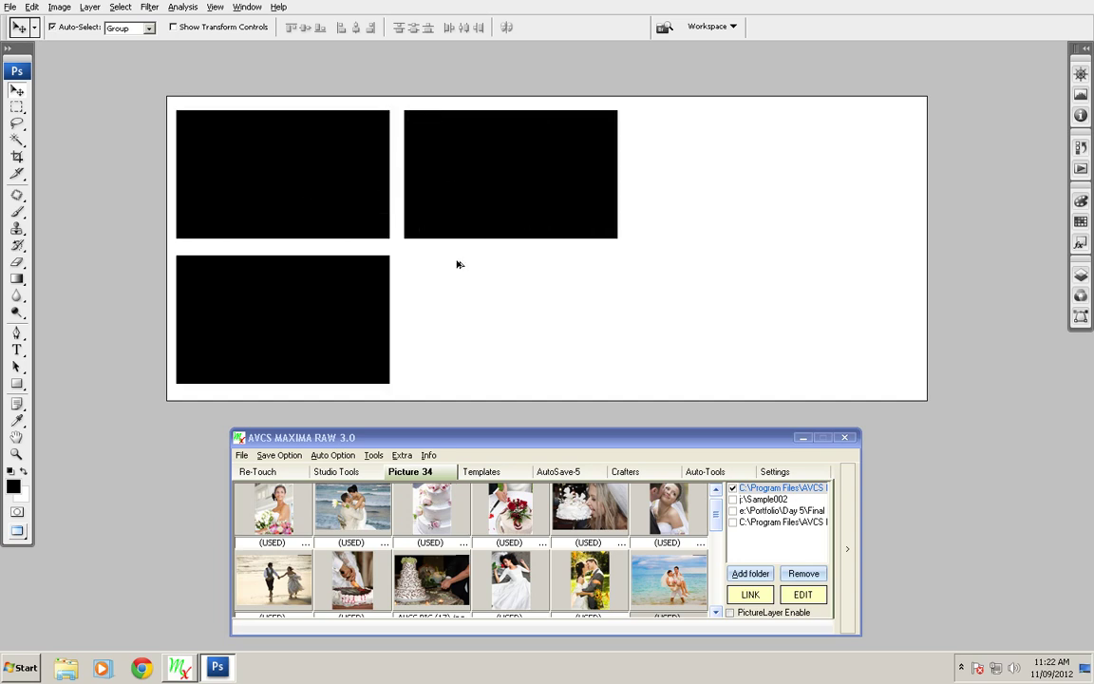
pyautogui.moveTo(264, 296)
pyautogui.mouseDown()
pyautogui.moveTo(400, 330)
pyautogui.moveTo(520, 328)
pyautogui.mouseUp()
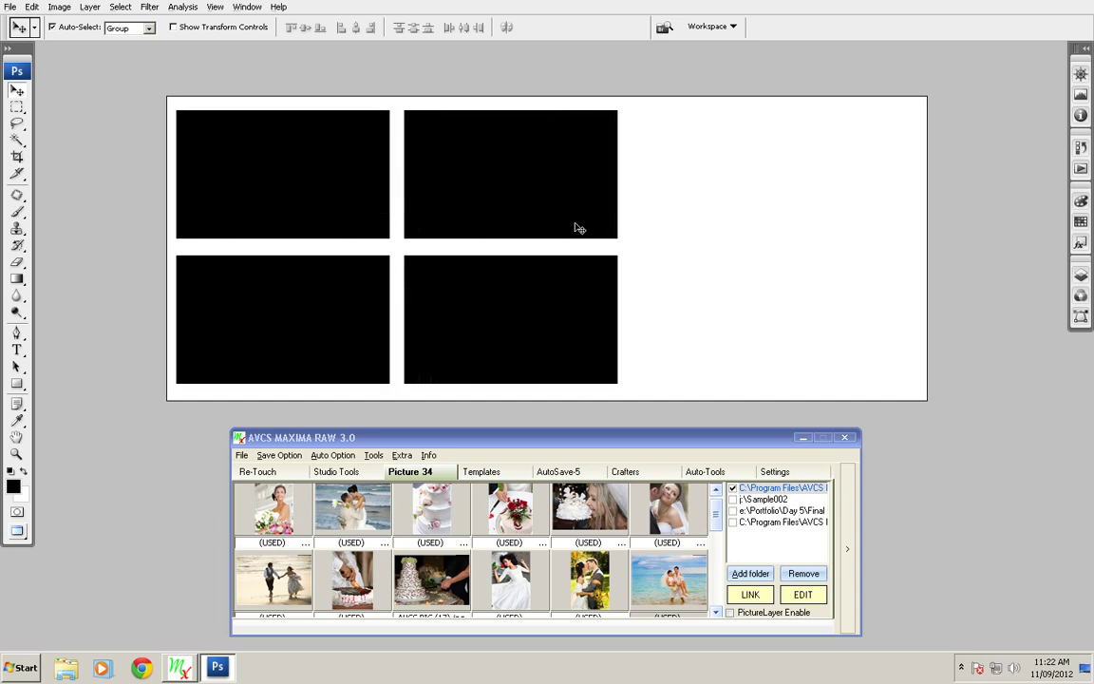
pyautogui.moveTo(576, 225); pyautogui.dragTo(758, 206)
pyautogui.hotkey('ctrl', 't')
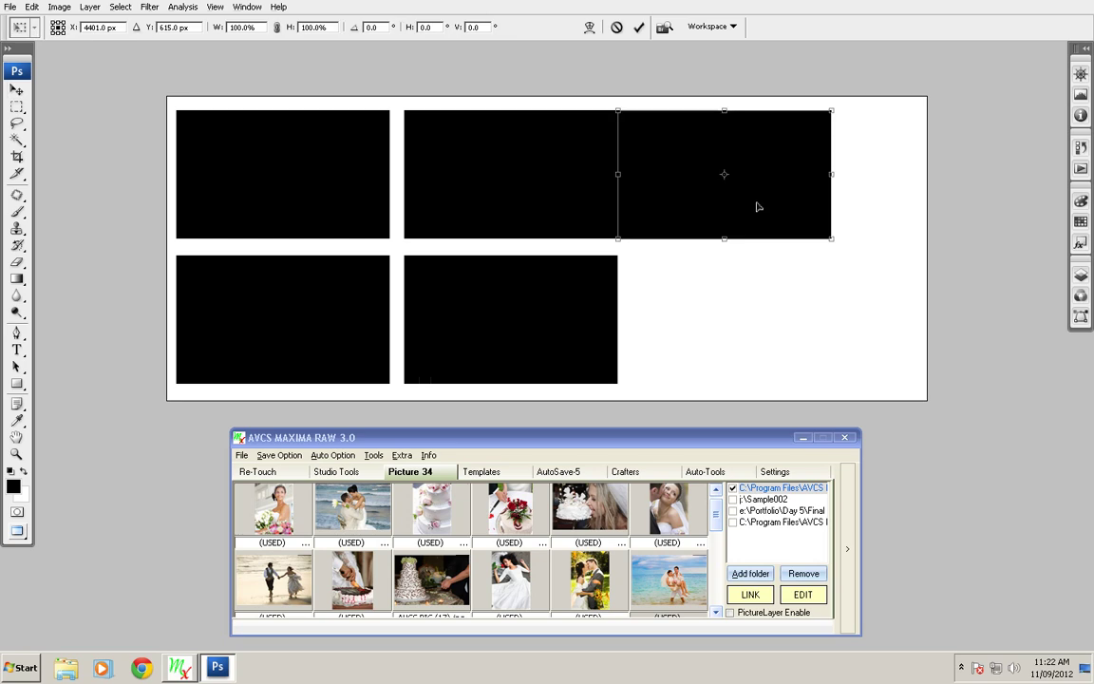
pyautogui.moveTo(831, 239)
pyautogui.mouseDown()
pyautogui.moveTo(864, 373)
pyautogui.moveTo(916, 385)
pyautogui.mouseUp()
pyautogui.moveTo(614, 247); pyautogui.dragTo(632, 247)
pyautogui.press('Return')
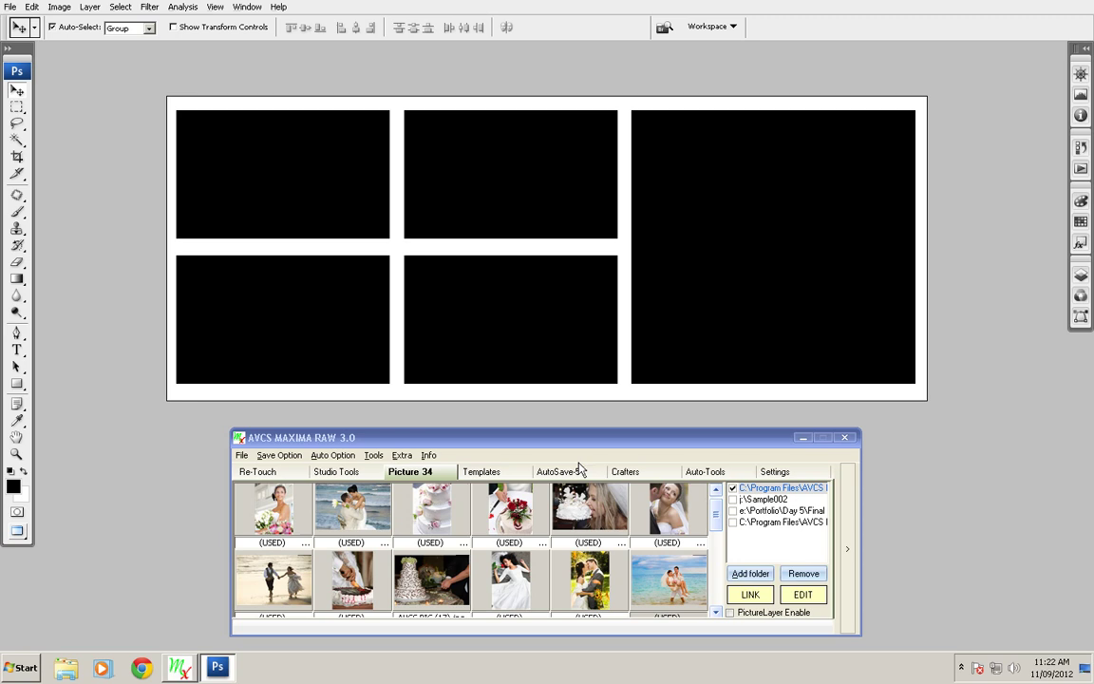
# Browse the Crafters categories (masks, strokes, frames, clip art) and settle on Backgrounds
pyautogui.click(626, 472)
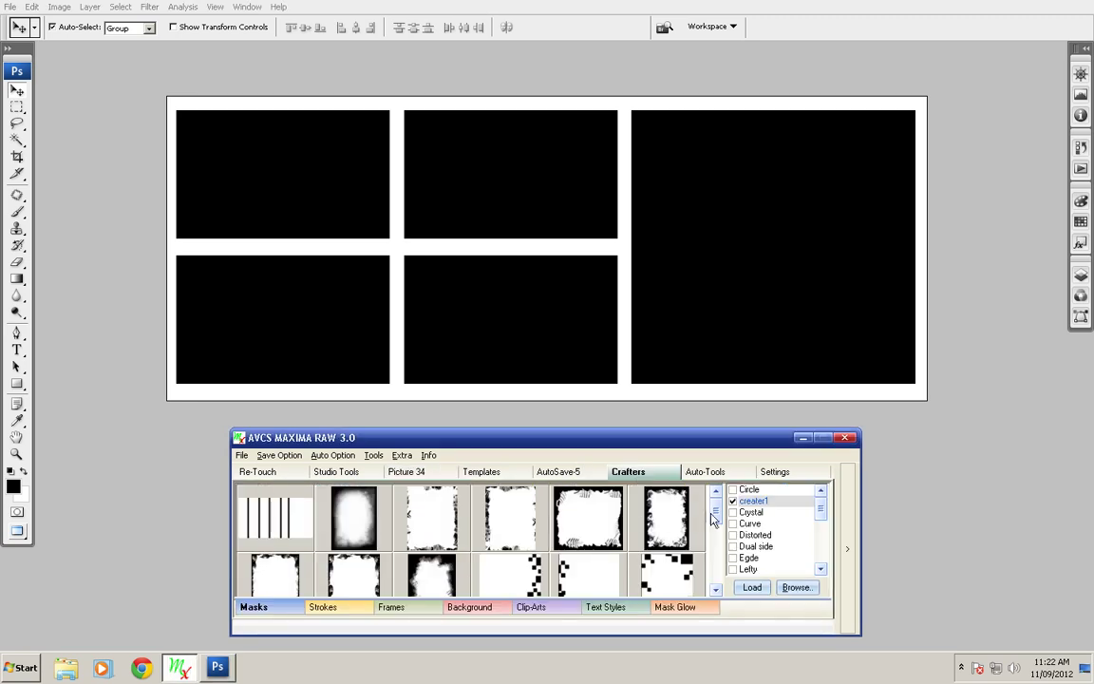
pyautogui.moveTo(715, 509)
pyautogui.mouseDown()
pyautogui.moveTo(715, 581)
pyautogui.moveTo(712, 513)
pyautogui.mouseUp()
pyautogui.click(269, 609)
pyautogui.click(323, 607)
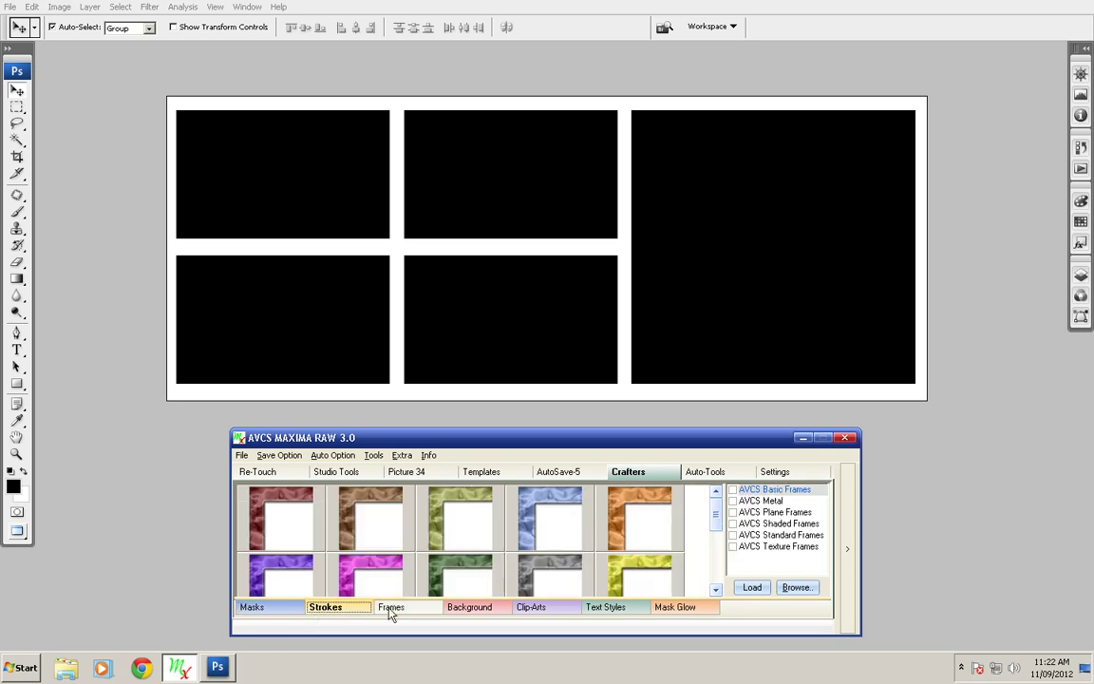
pyautogui.click(391, 607)
pyautogui.click(469, 607)
pyautogui.click(535, 607)
pyautogui.click(483, 609)
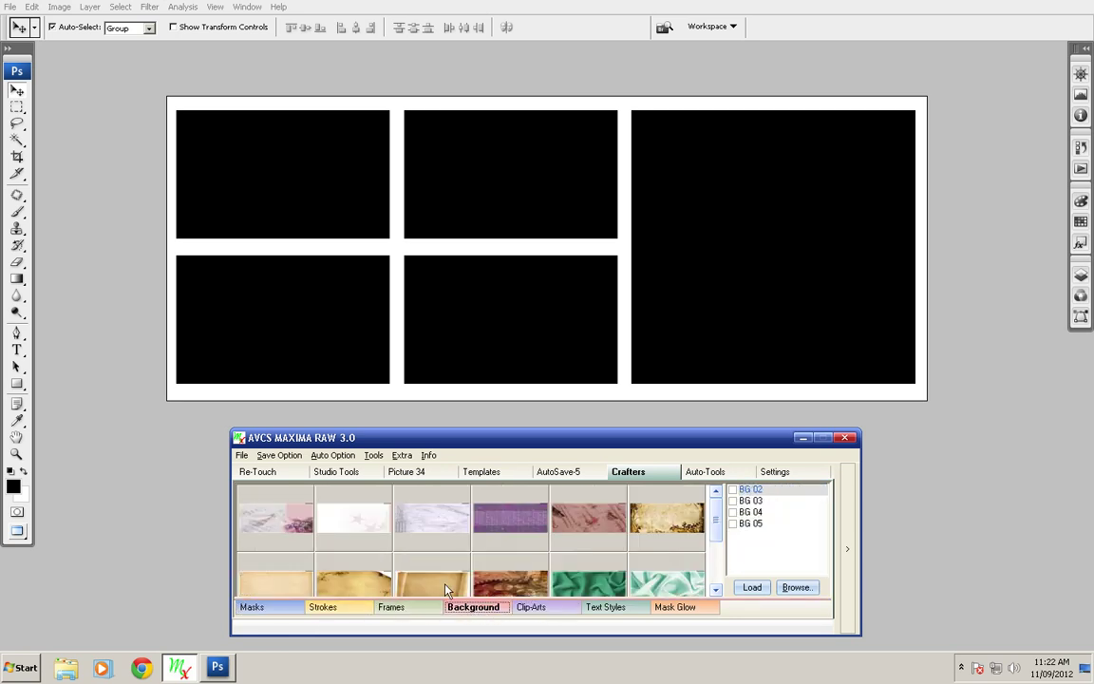
# Load the BG 04 set and apply the brown damask texture as the page background
pyautogui.click(733, 513)
pyautogui.click(748, 588)
pyautogui.scroll(-3, 713, 518)
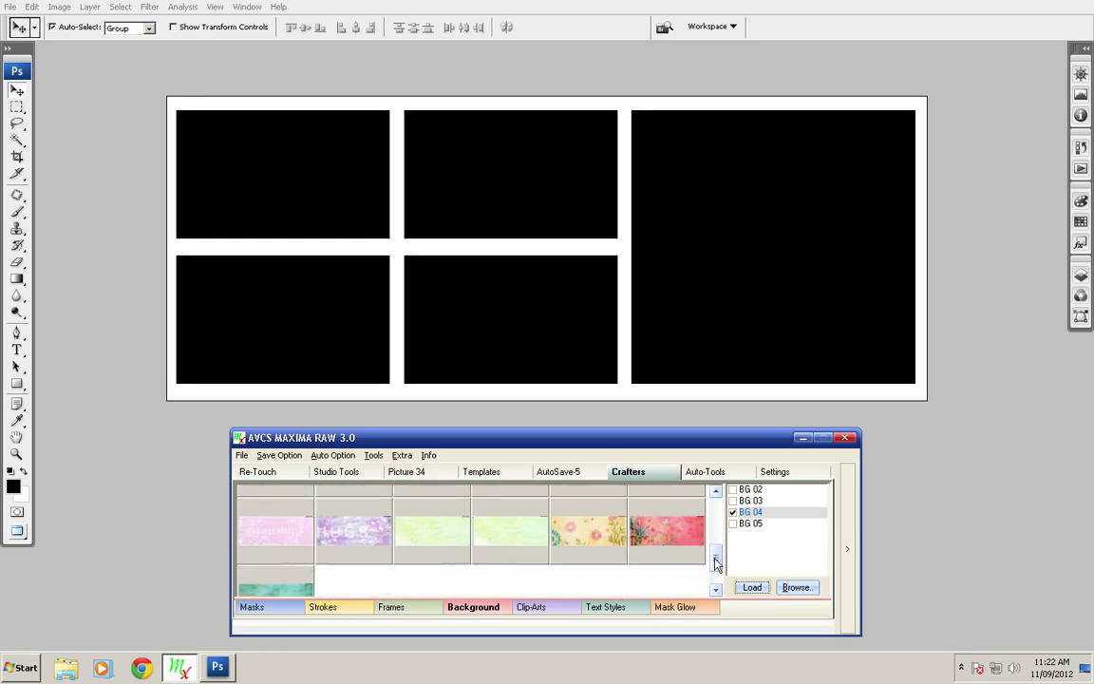
pyautogui.moveTo(715, 534); pyautogui.dragTo(715, 515)
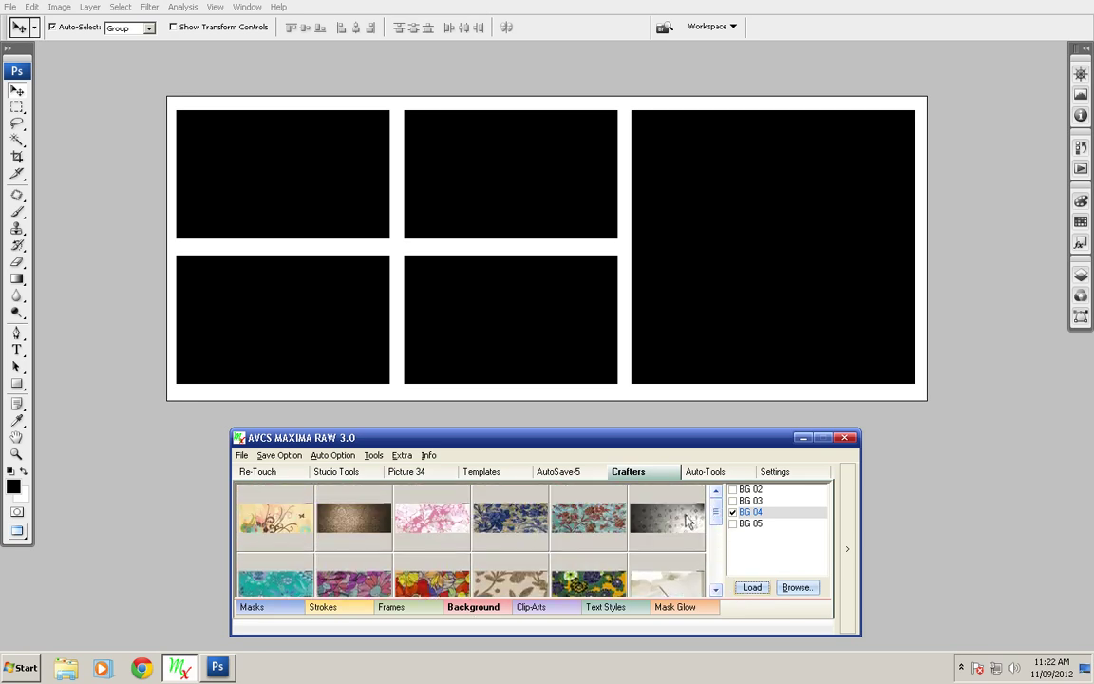
pyautogui.click(320, 492)
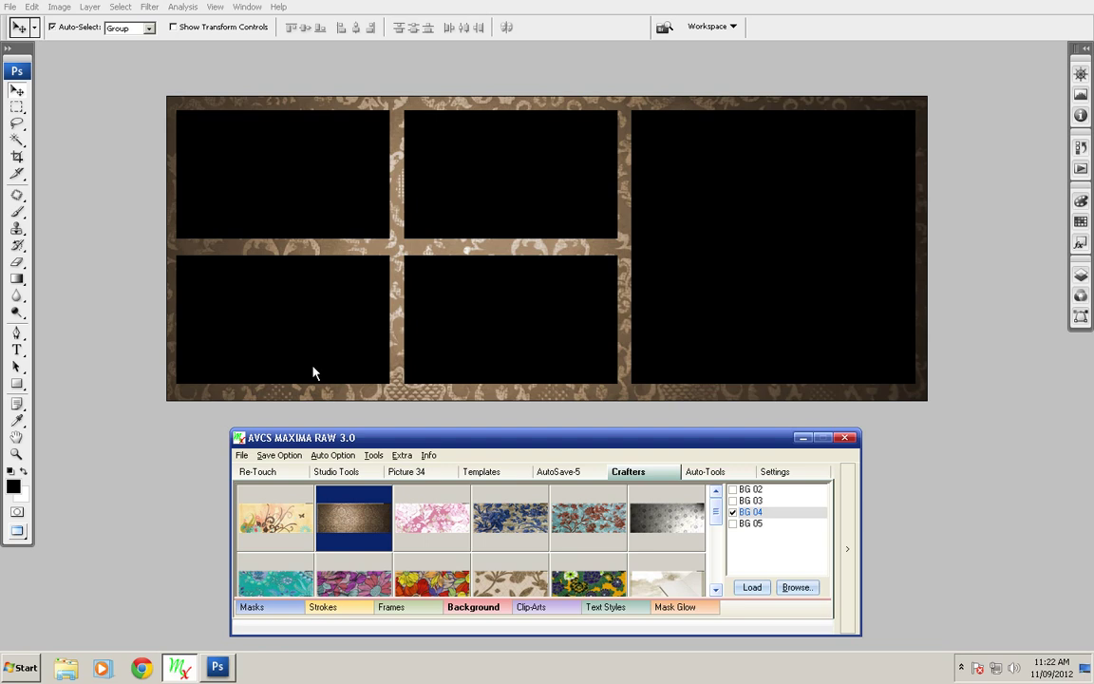
pyautogui.rightClick(235, 144)
pyautogui.click(273, 169)
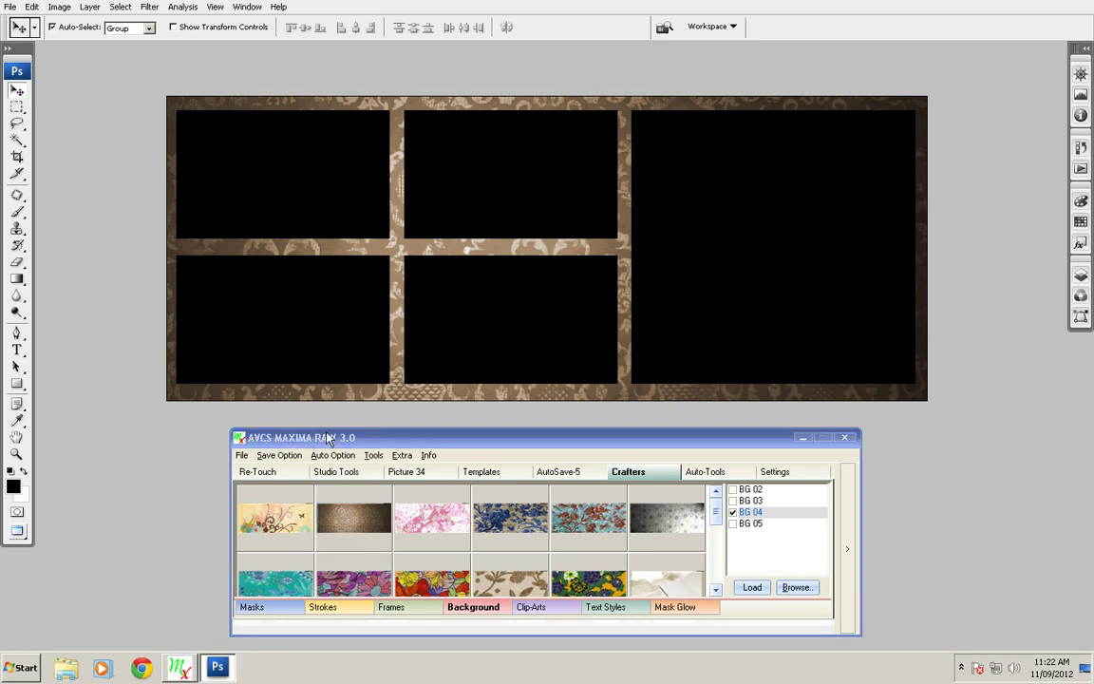
pyautogui.click(403, 472)
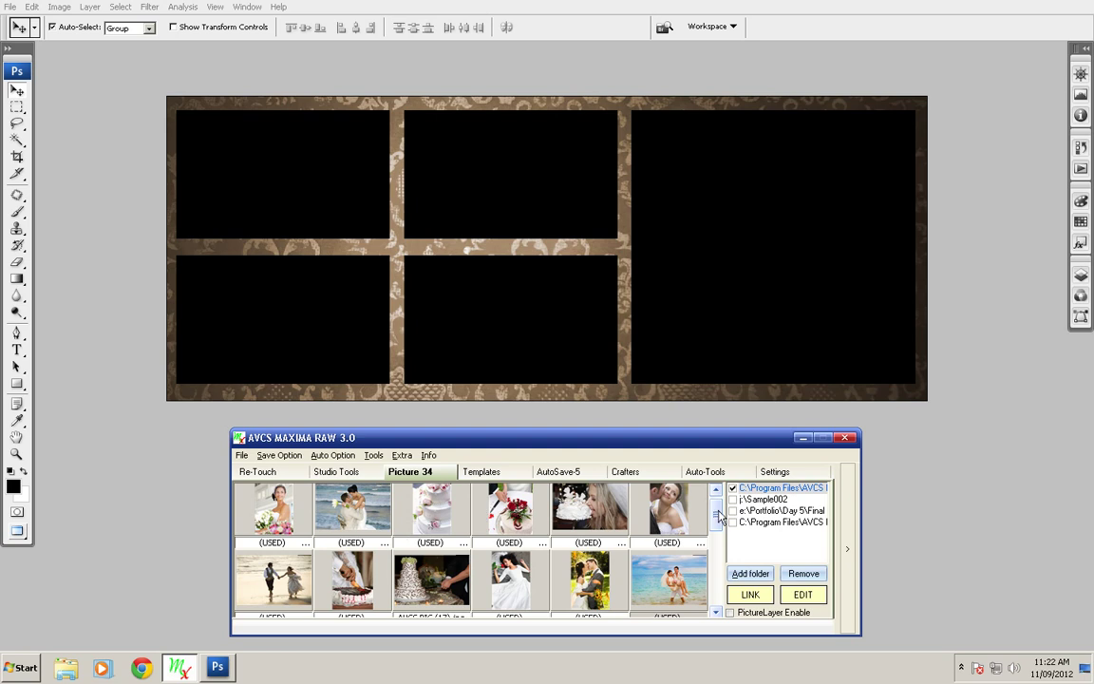
# Place the running-couple beach photo into the lower-left slot (Shape 1 copy layer)
pyautogui.scroll(-2, 719, 515)
pyautogui.moveTo(667, 546); pyautogui.dragTo(361, 309)
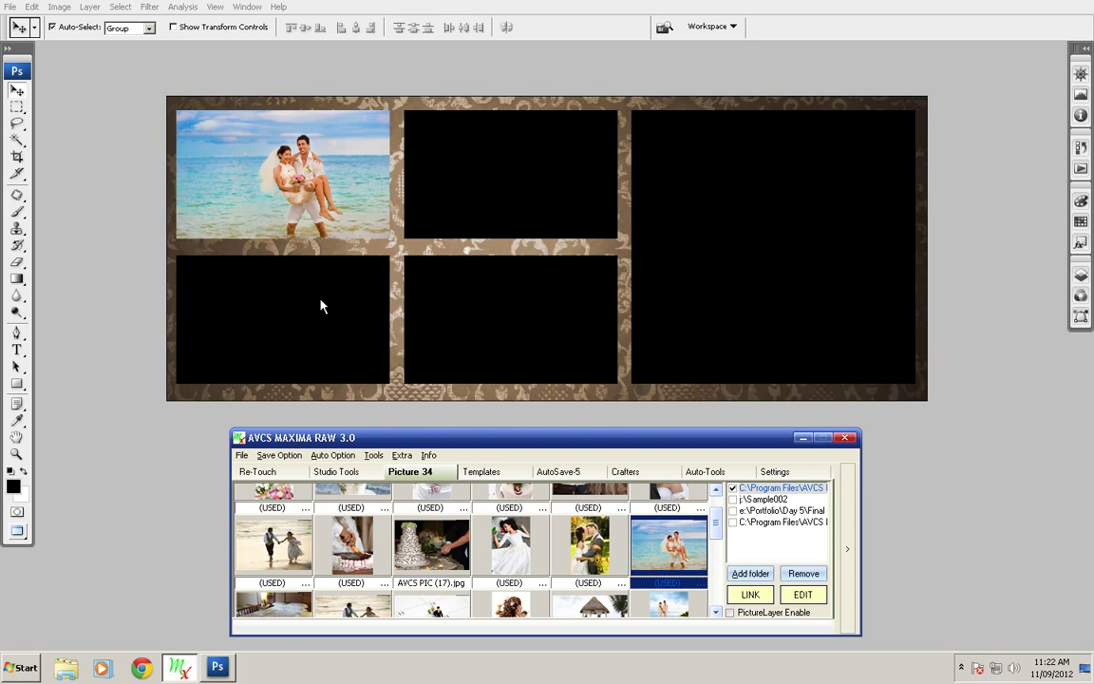
pyautogui.rightClick(322, 304)
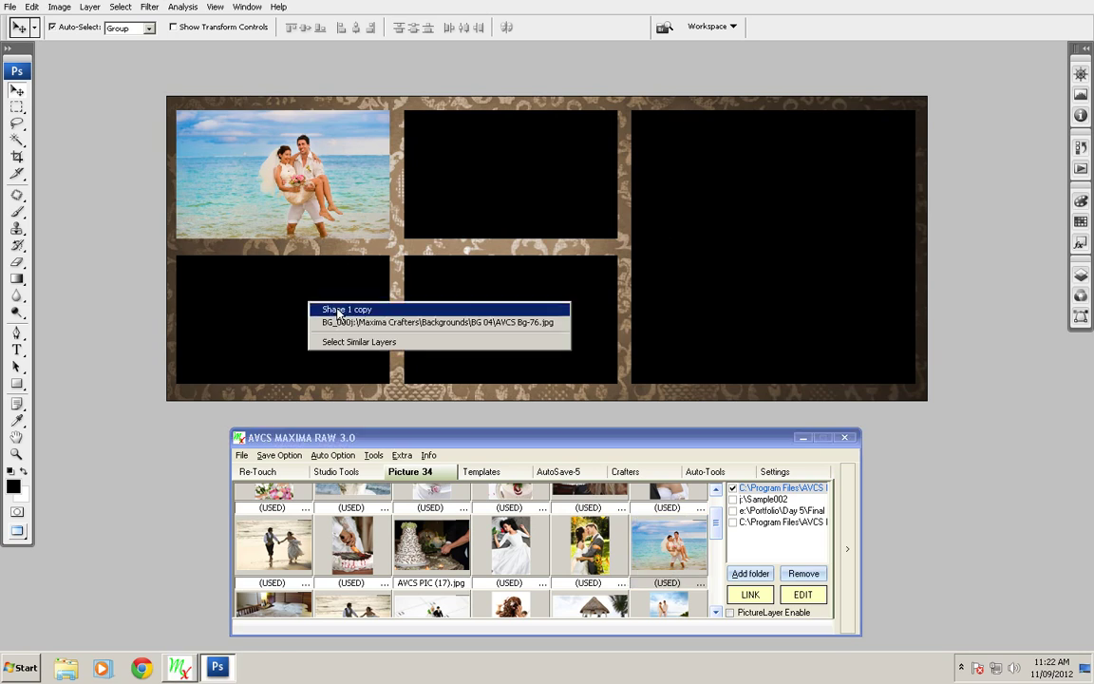
pyautogui.click(330, 309)
pyautogui.click(277, 542)
pyautogui.moveTo(278, 541); pyautogui.dragTo(341, 288)
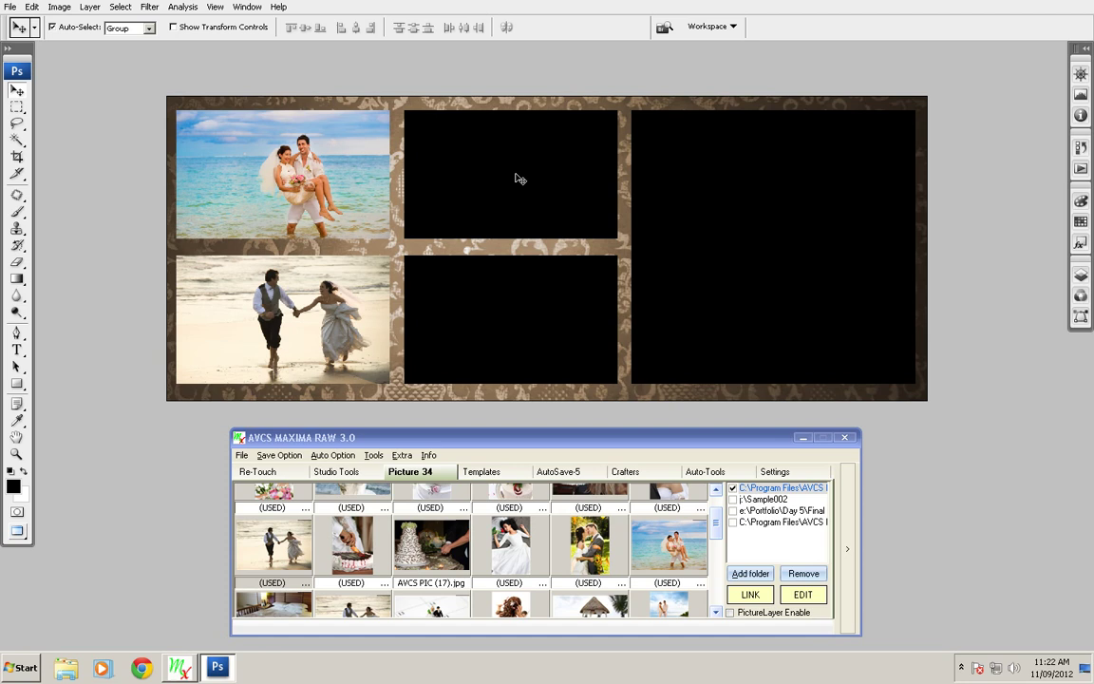
# Place the bride-and-cake photo in the upper-middle slot and pick the embracing beach-couple photo
pyautogui.moveTo(714, 531); pyautogui.dragTo(716, 515)
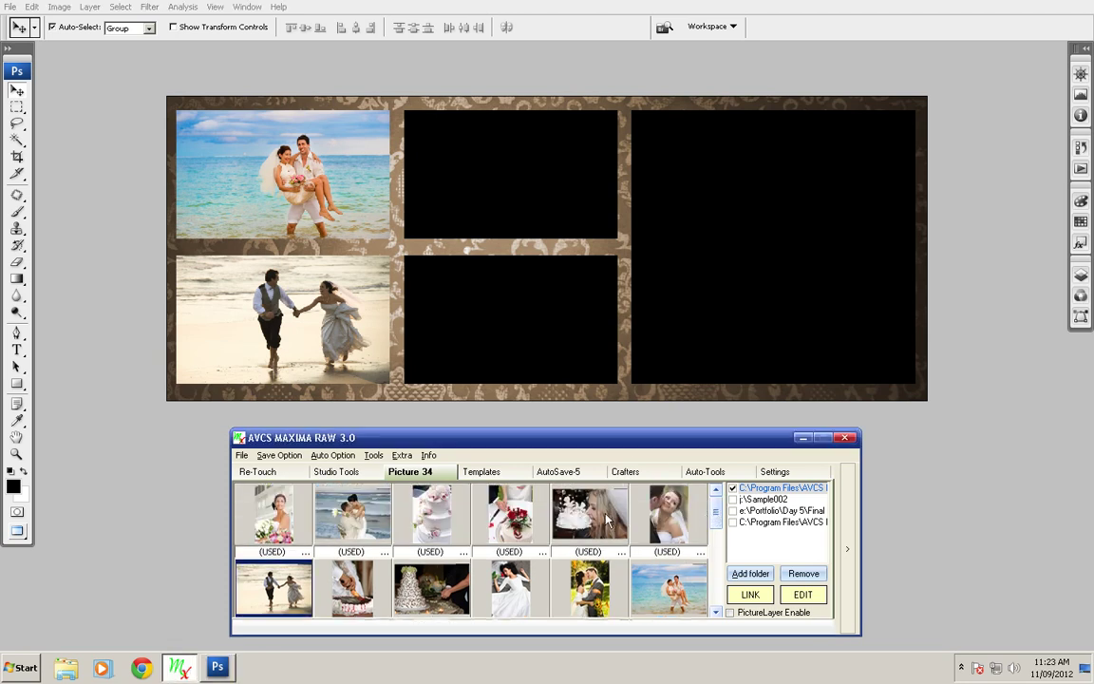
pyautogui.moveTo(608, 519); pyautogui.dragTo(523, 459)
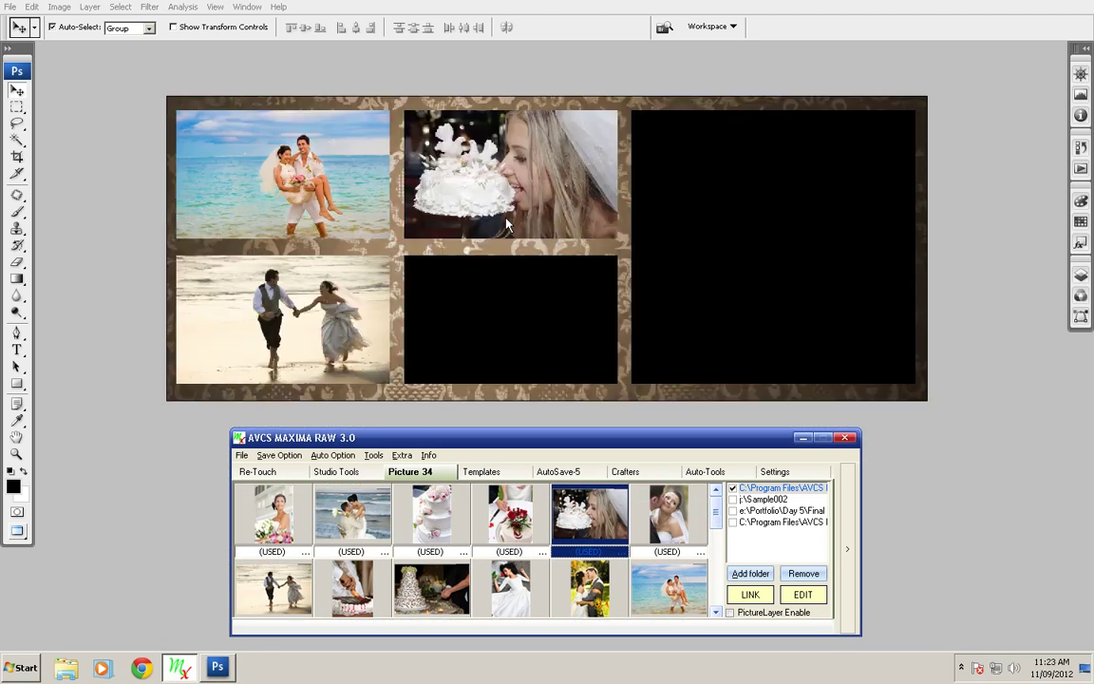
pyautogui.rightClick(494, 295)
pyautogui.click(274, 563)
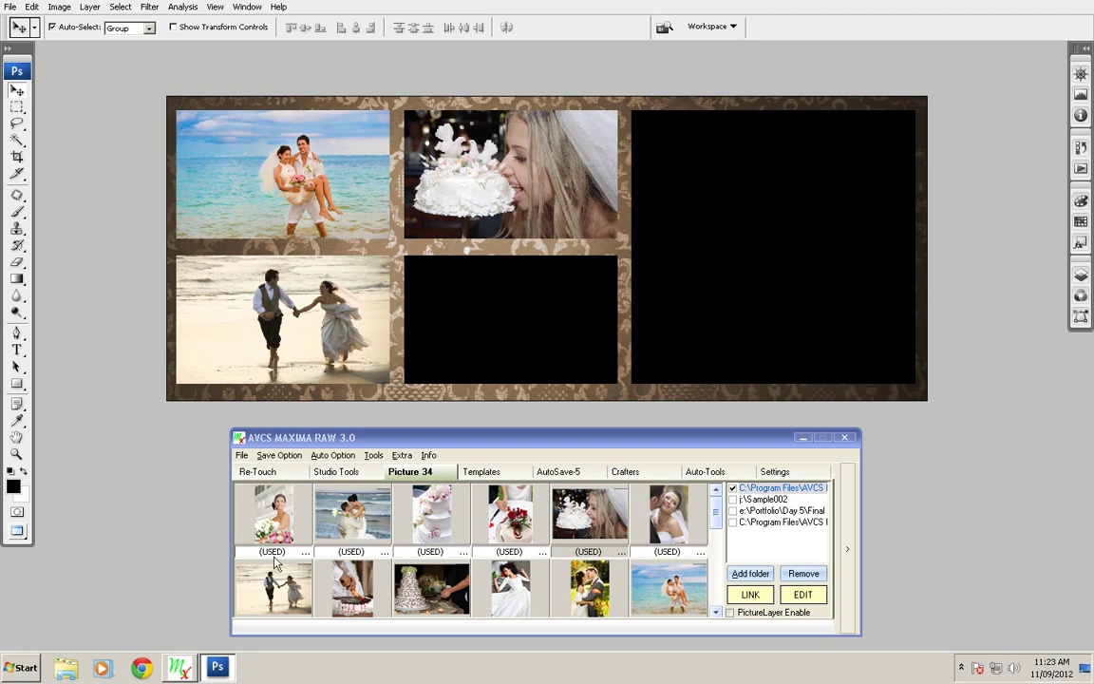
pyautogui.click(350, 521)
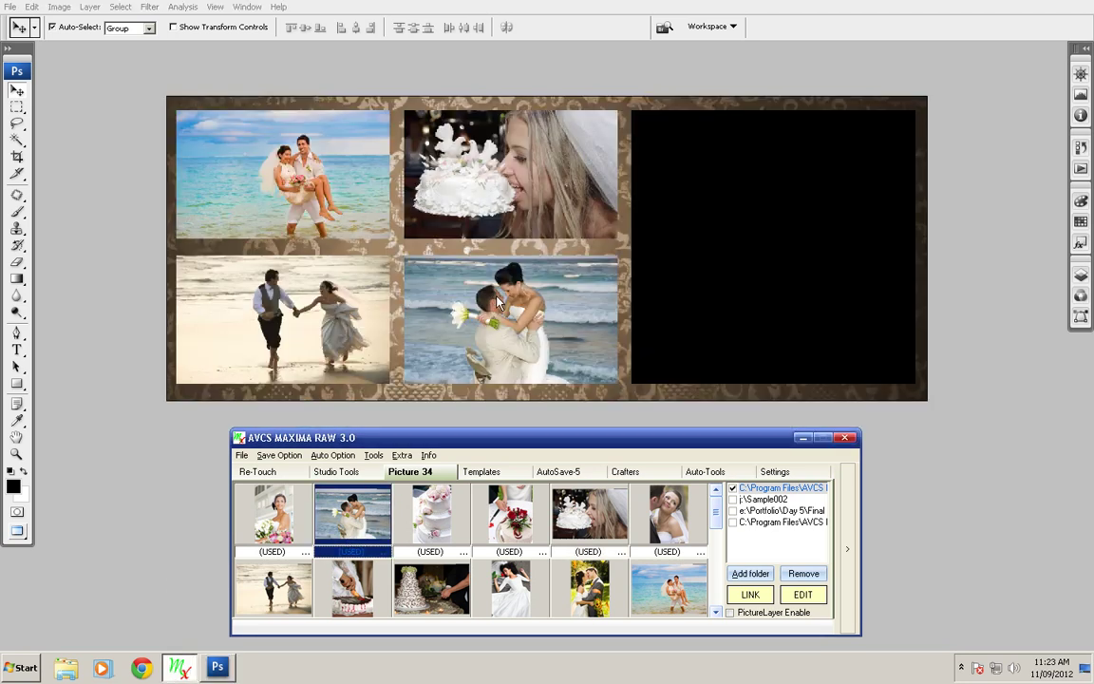
# Place the kissing-couple photo in the large right slot, then select the top-left Shape 1 layer
pyautogui.rightClick(738, 267)
pyautogui.click(739, 269)
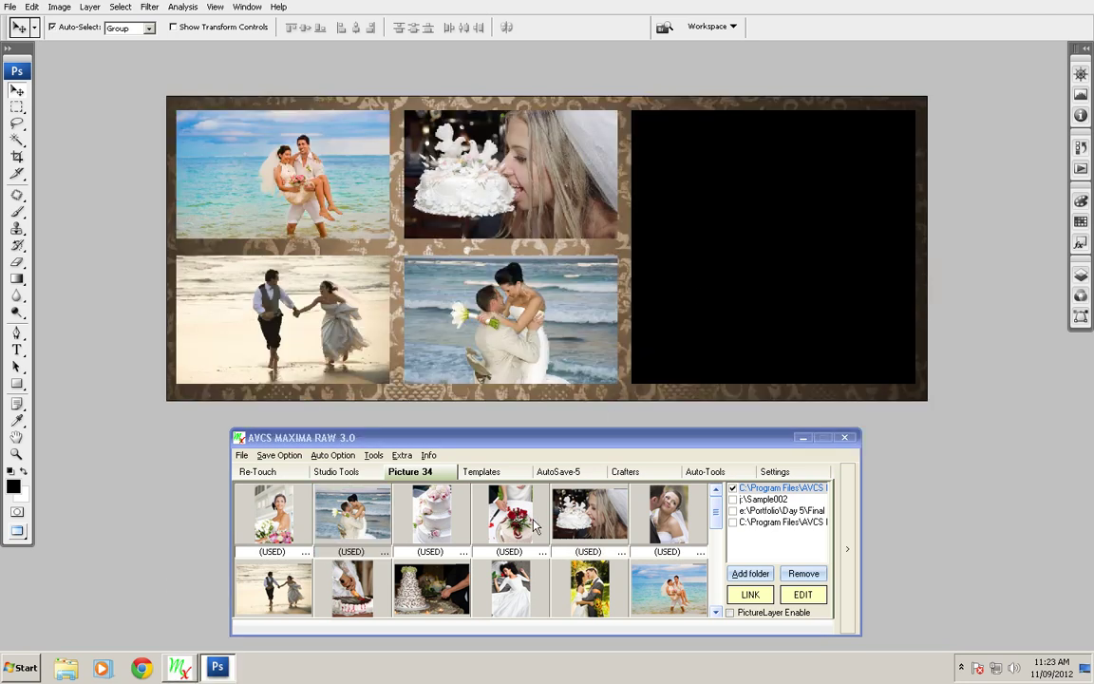
pyautogui.click(600, 593)
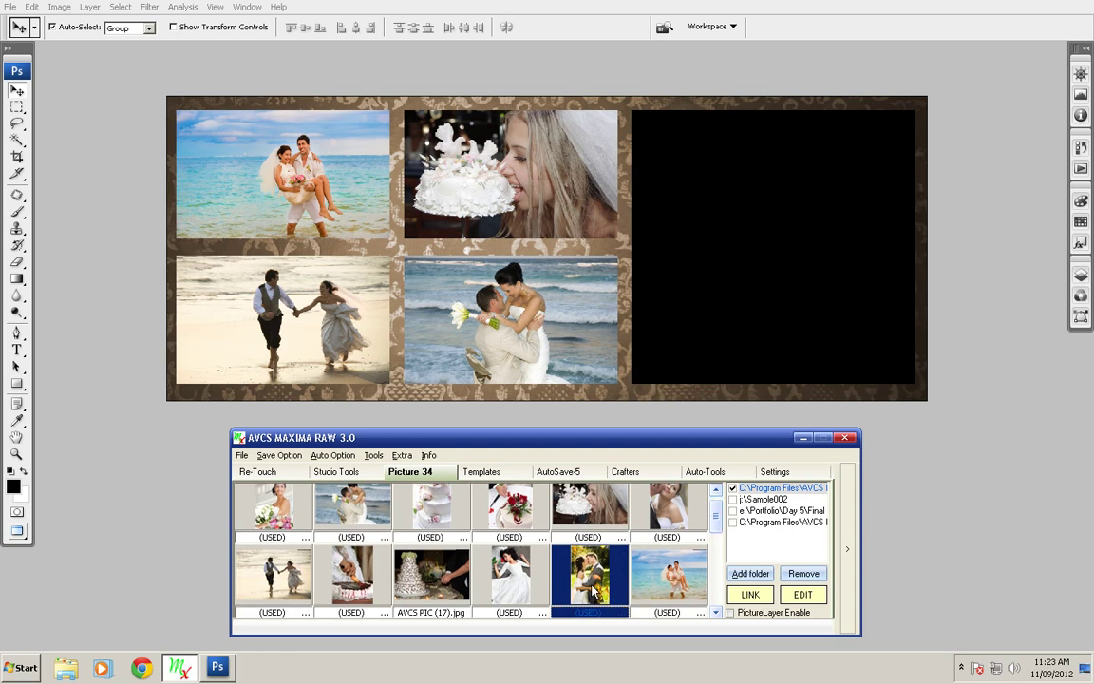
pyautogui.click(710, 259)
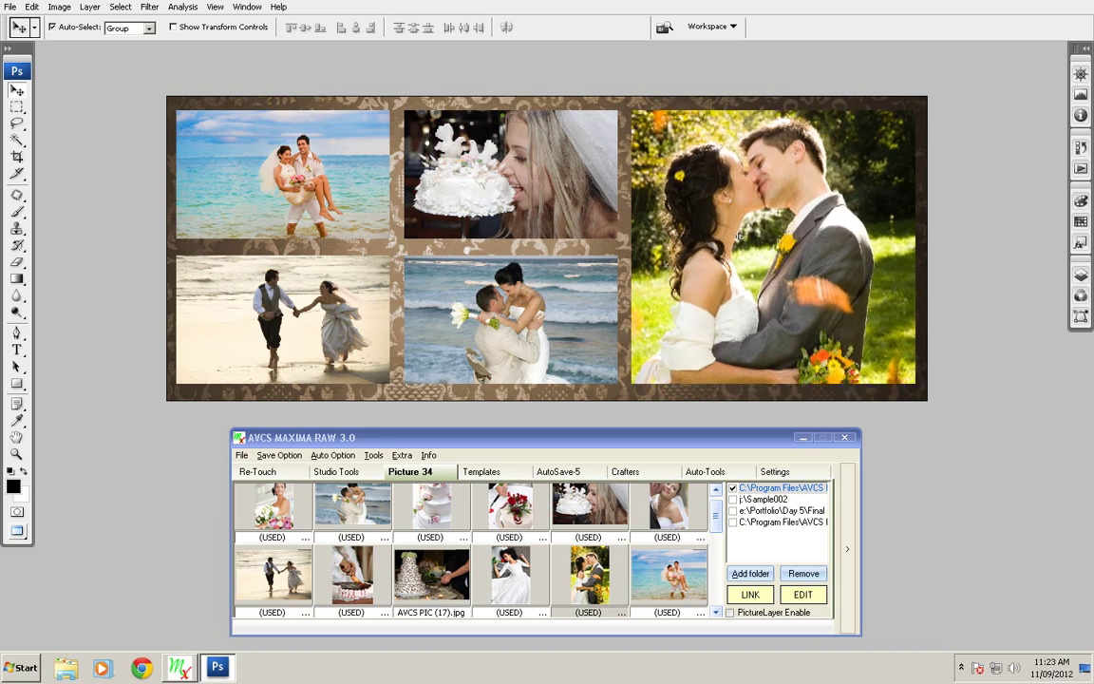
pyautogui.rightClick(284, 169)
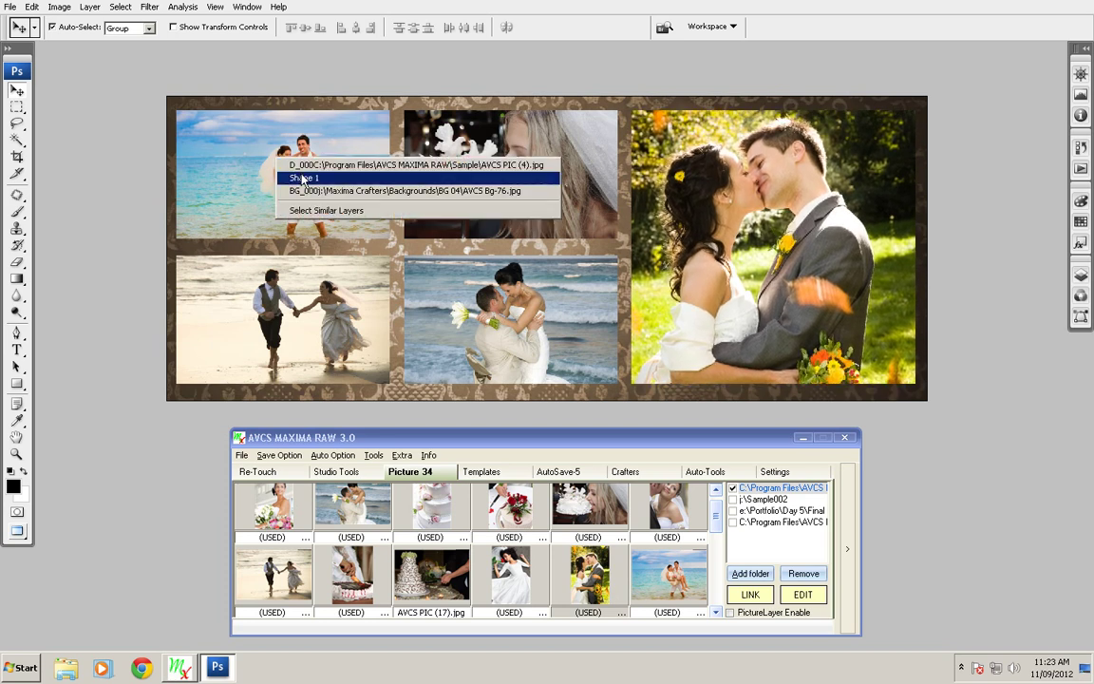
pyautogui.click(285, 179)
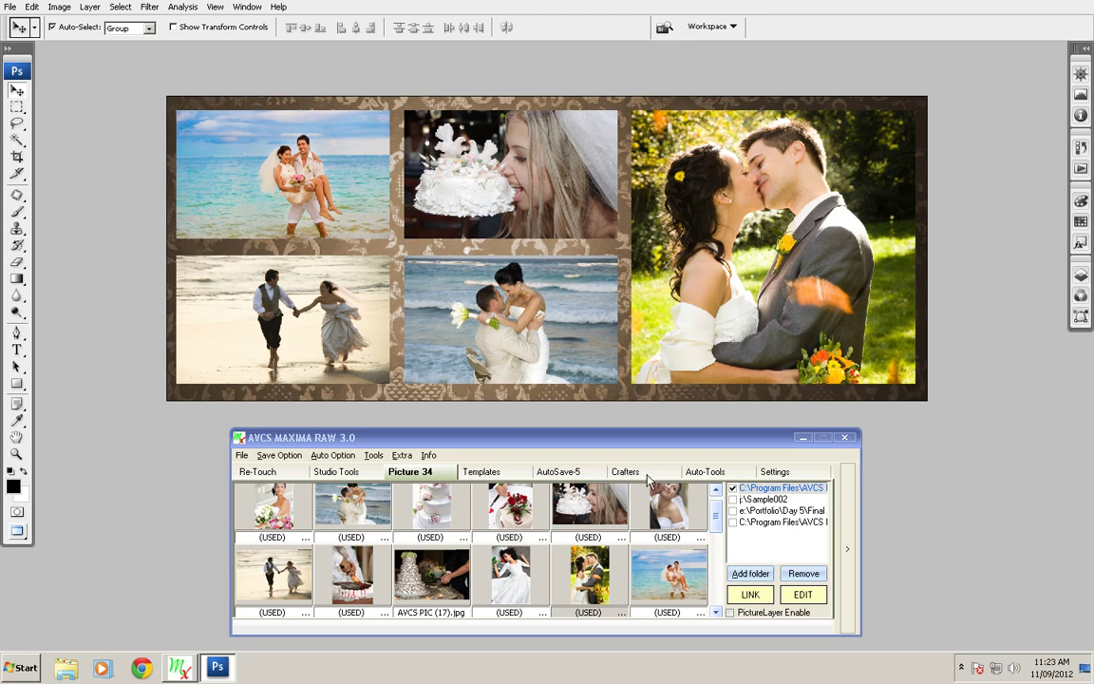
# Bring up the Crafters Masks collection and browse the available photo masks
pyautogui.click(626, 471)
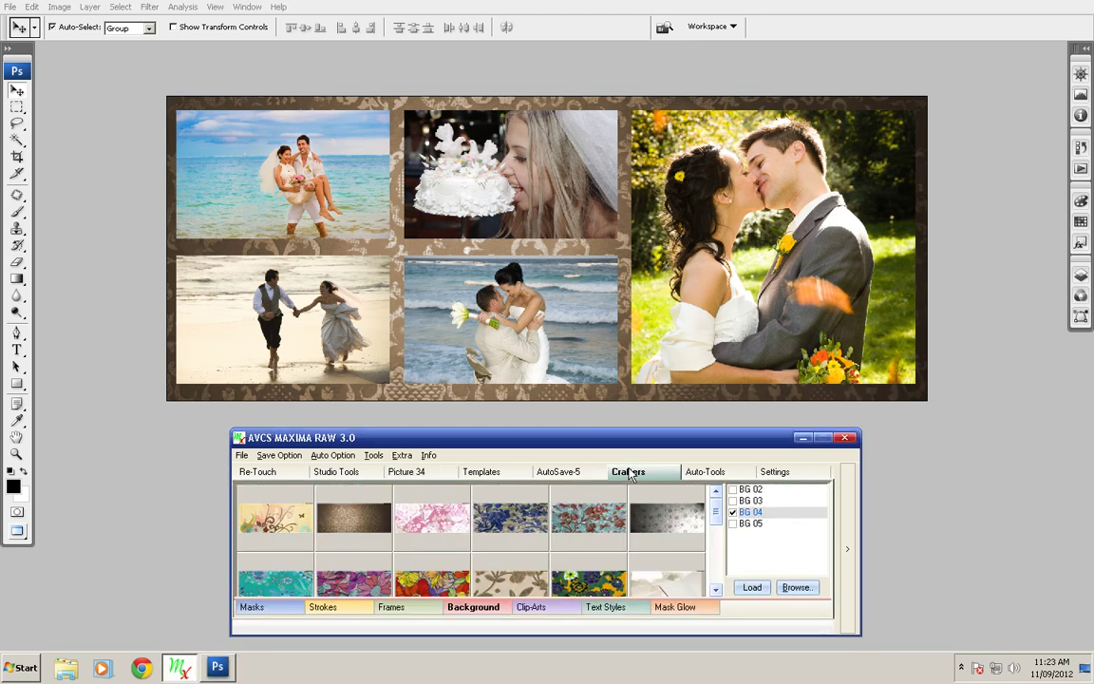
pyautogui.click(281, 606)
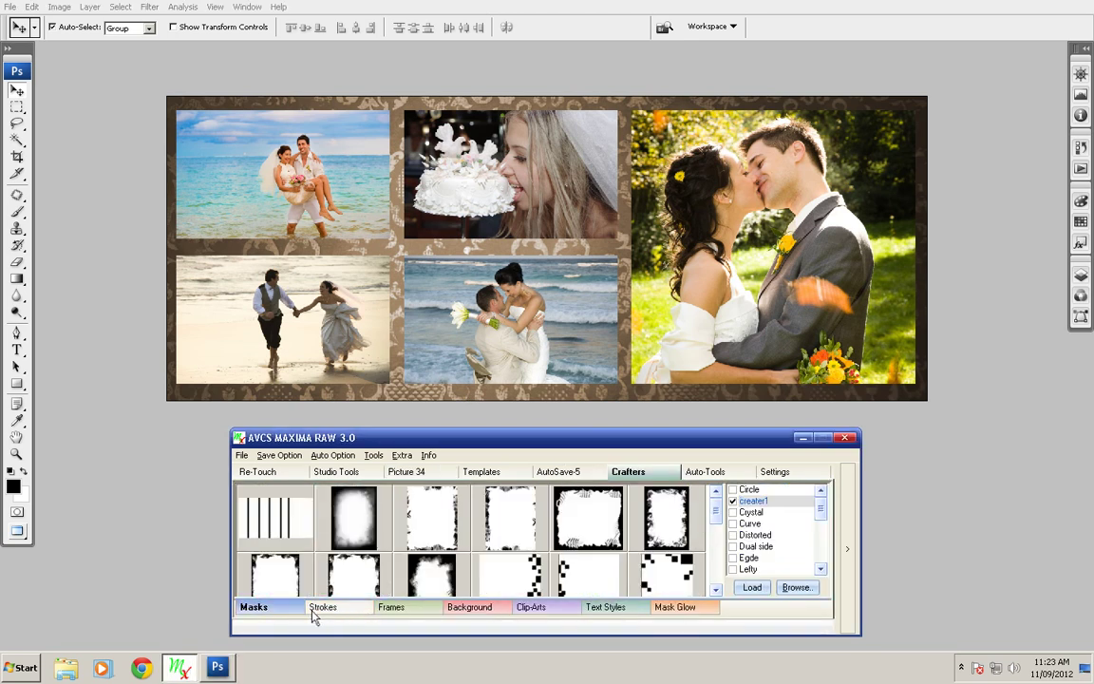
pyautogui.scroll(-1, 718, 529)
pyautogui.scroll(1, 719, 529)
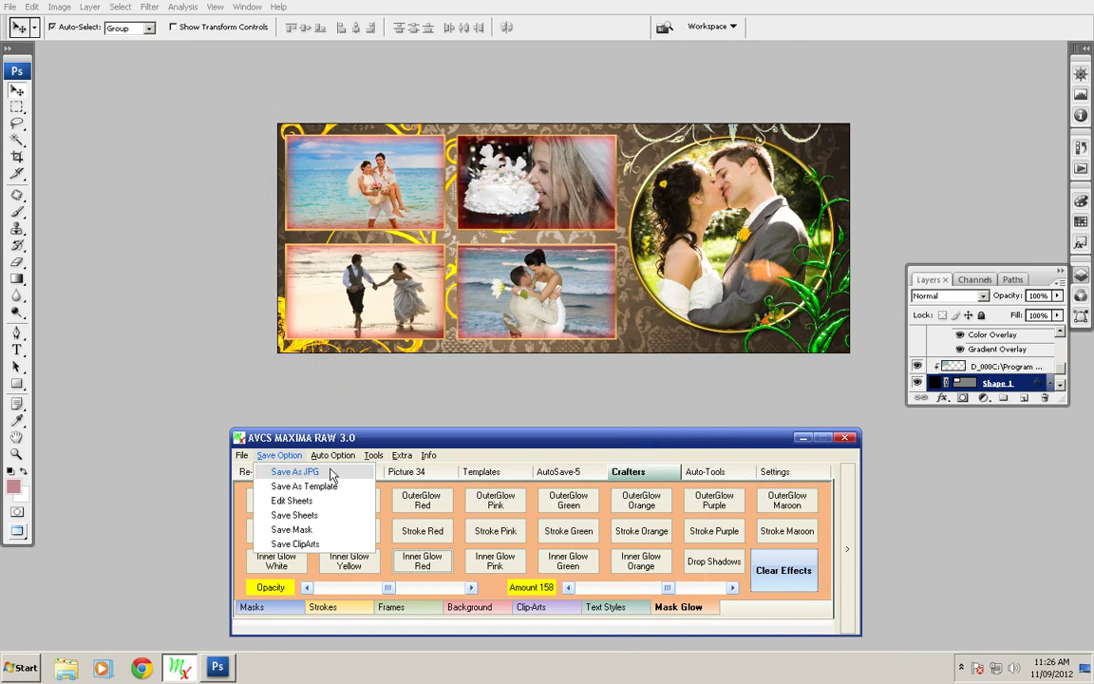
# Export the spread with Save As JPG, dismissing the JPEG save dialog afterwards
pyautogui.click(332, 473)
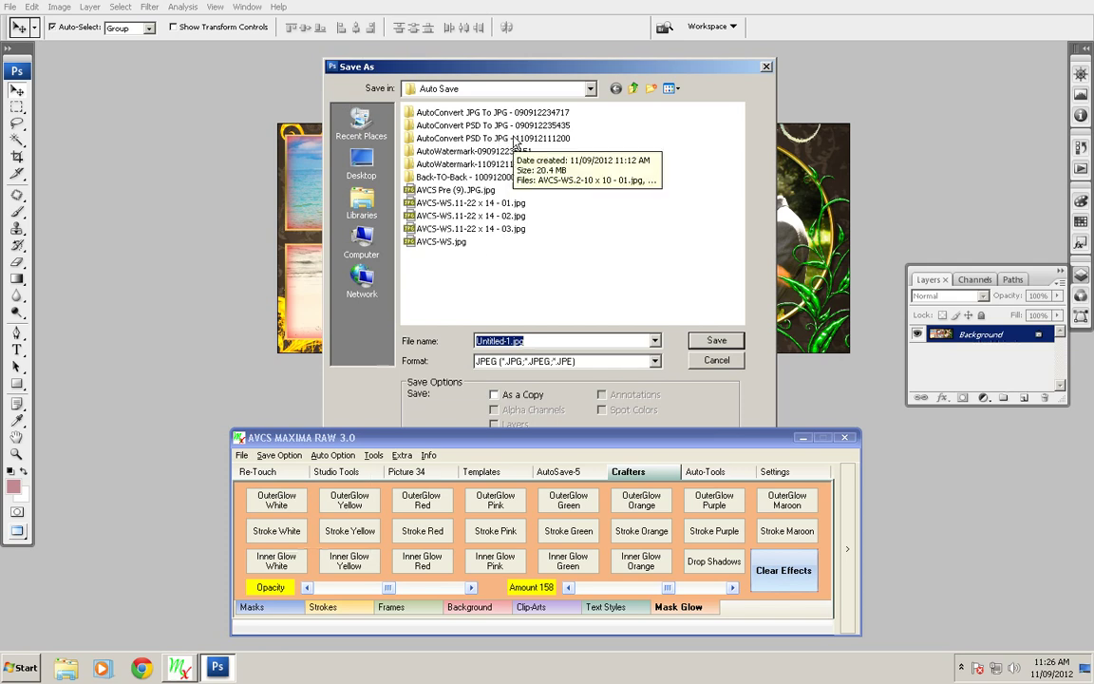
pyautogui.click(714, 362)
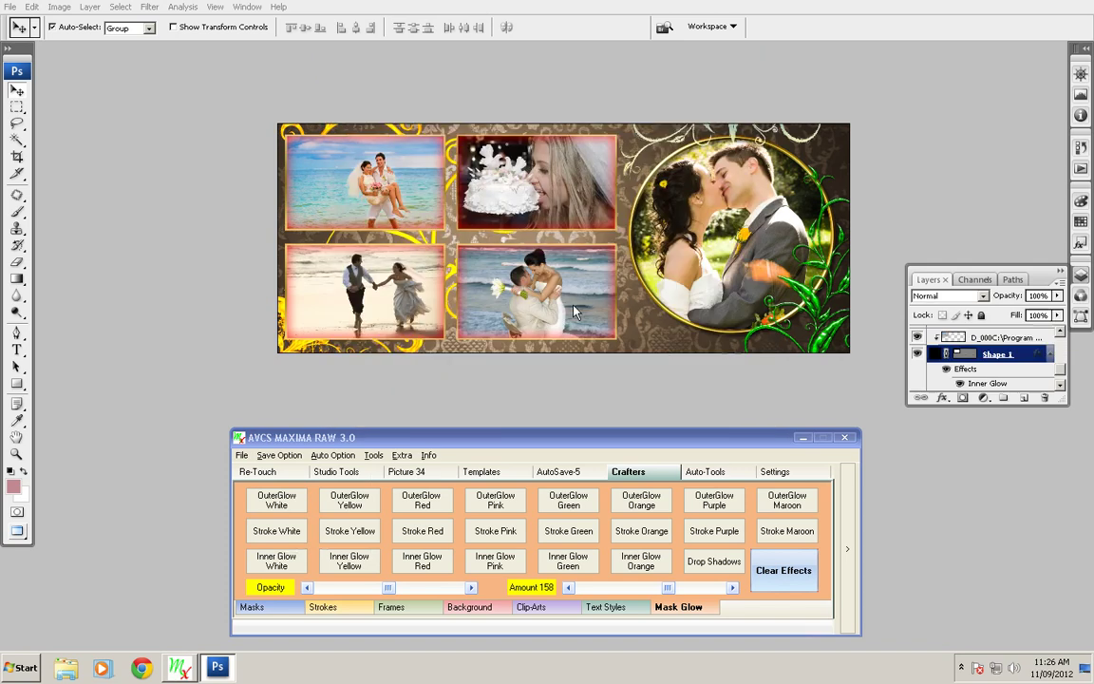
pyautogui.click(280, 455)
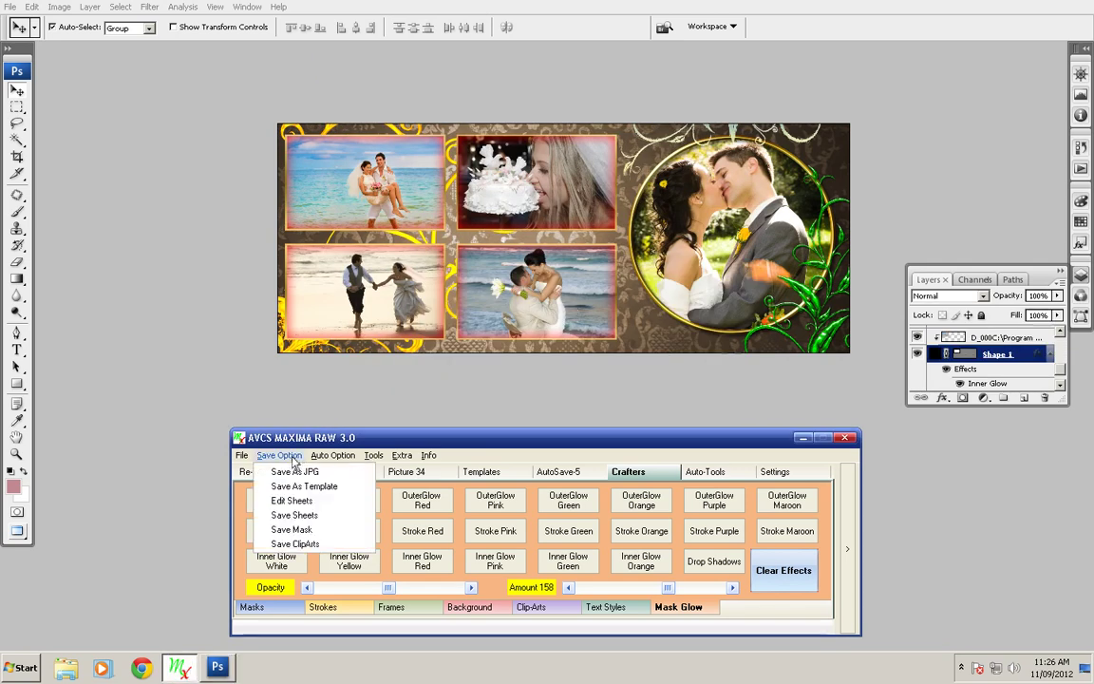
# Start Save As Template on the backup drive, open My Templates and edit the file name
pyautogui.click(354, 492)
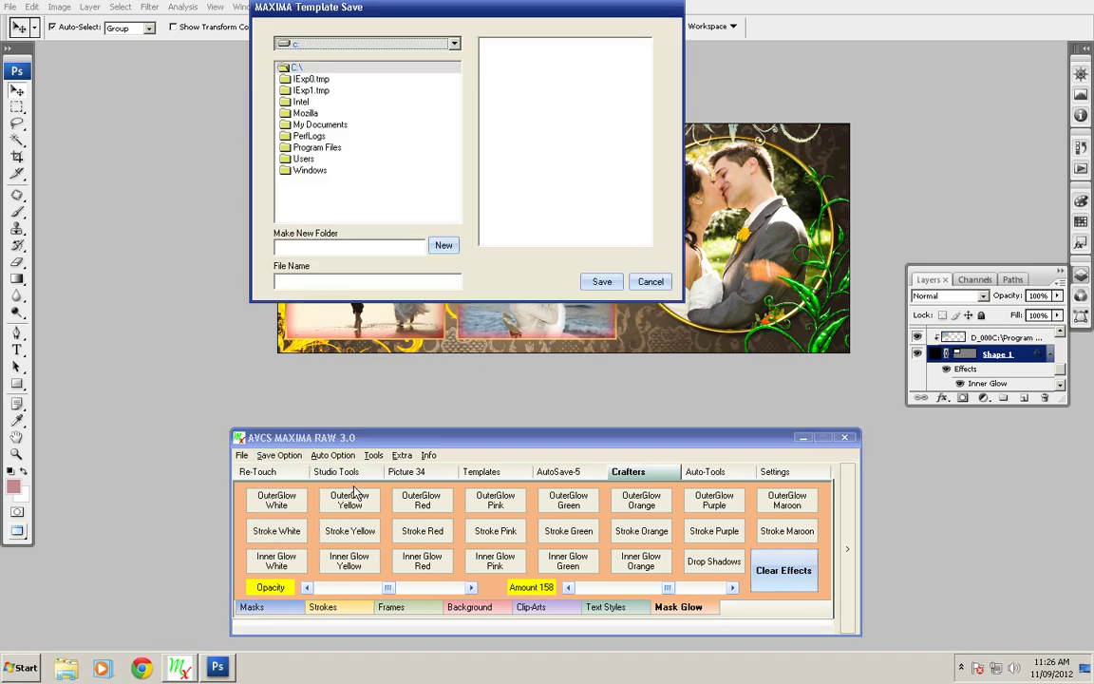
pyautogui.moveTo(397, 21); pyautogui.dragTo(398, 33)
pyautogui.press('i')
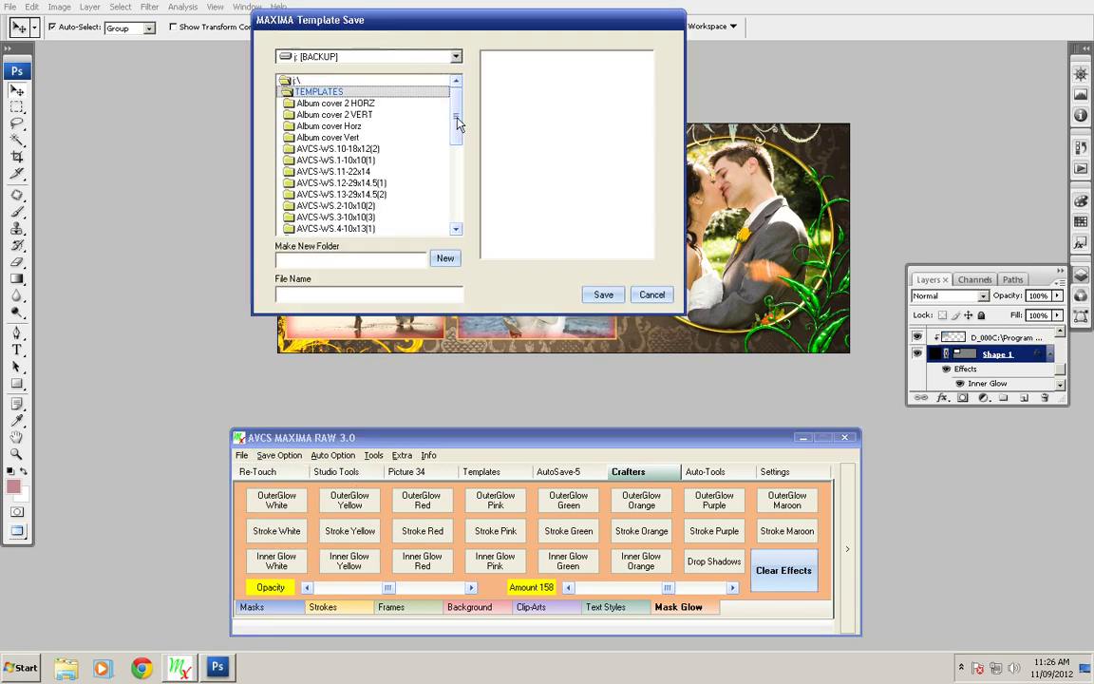
pyautogui.scroll(-5, 459, 197)
pyautogui.doubleClick(326, 172)
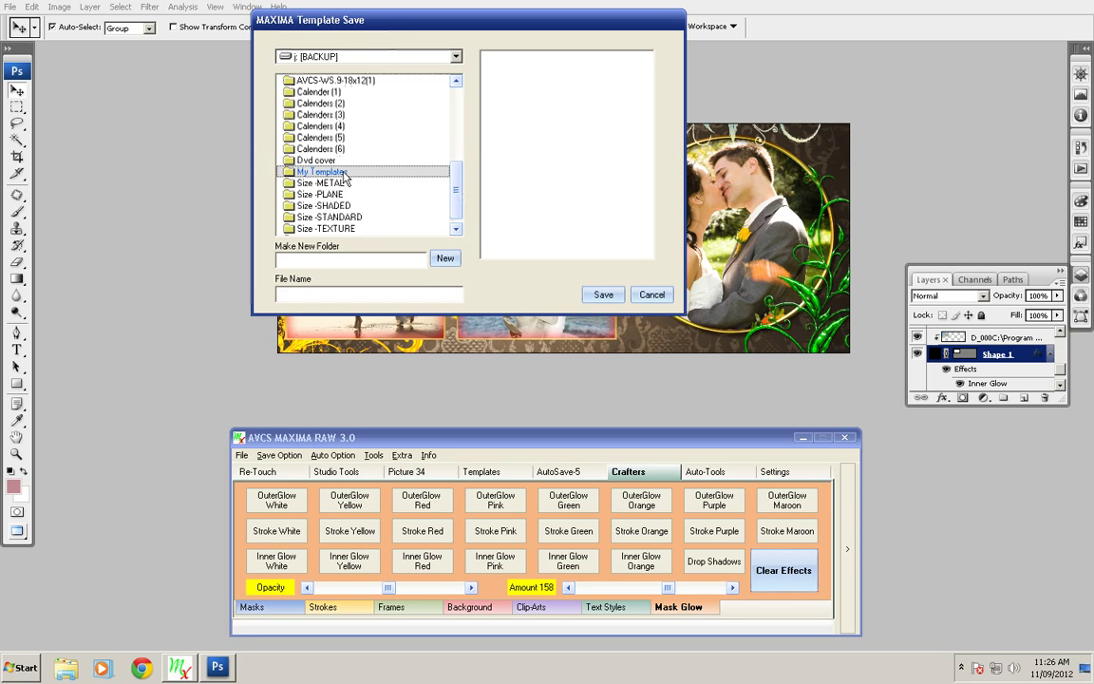
pyautogui.click(535, 59)
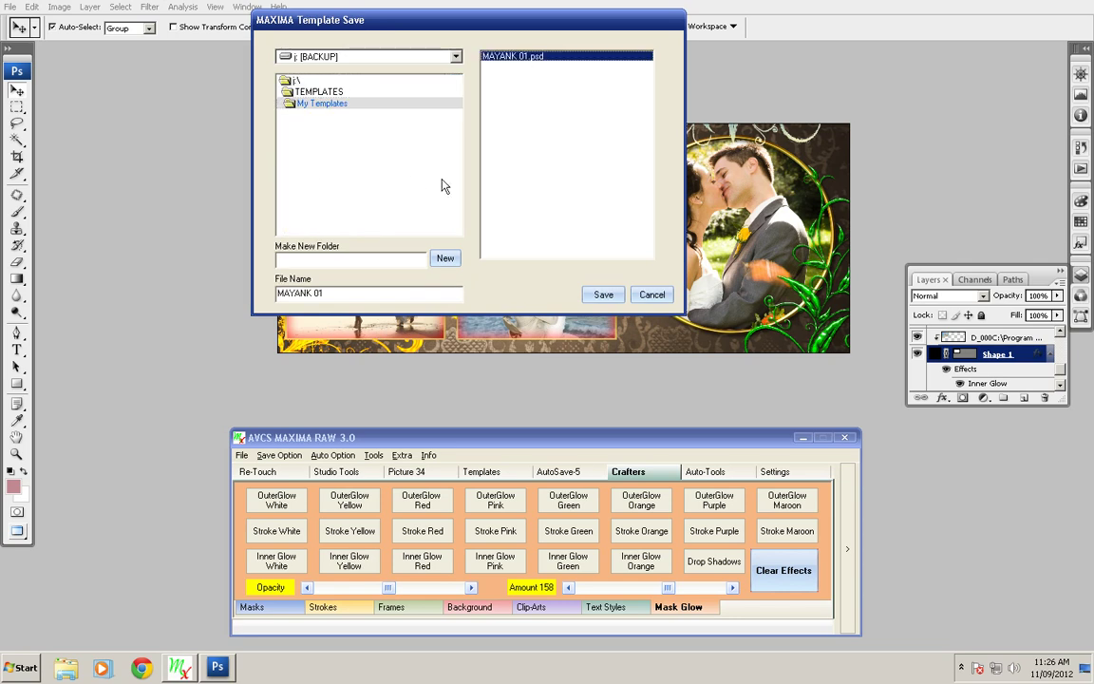
pyautogui.click(356, 291)
pyautogui.write('2')
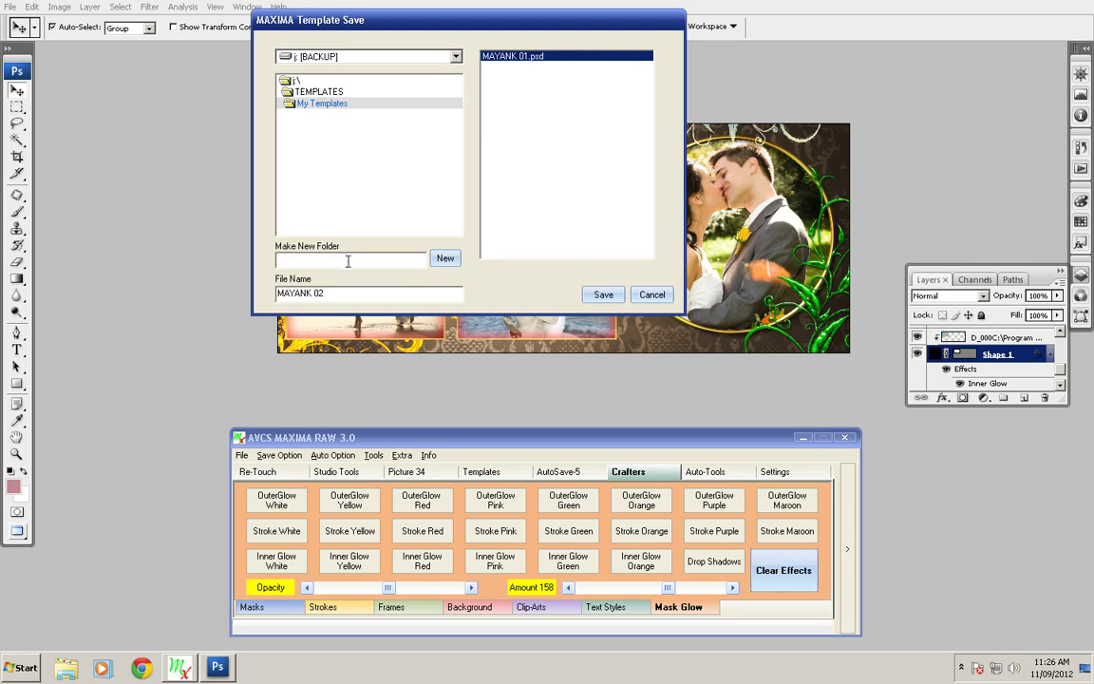
# Create a new designs folder in TEMPLATES, then save the template into My Templates
pyautogui.doubleClick(319, 91)
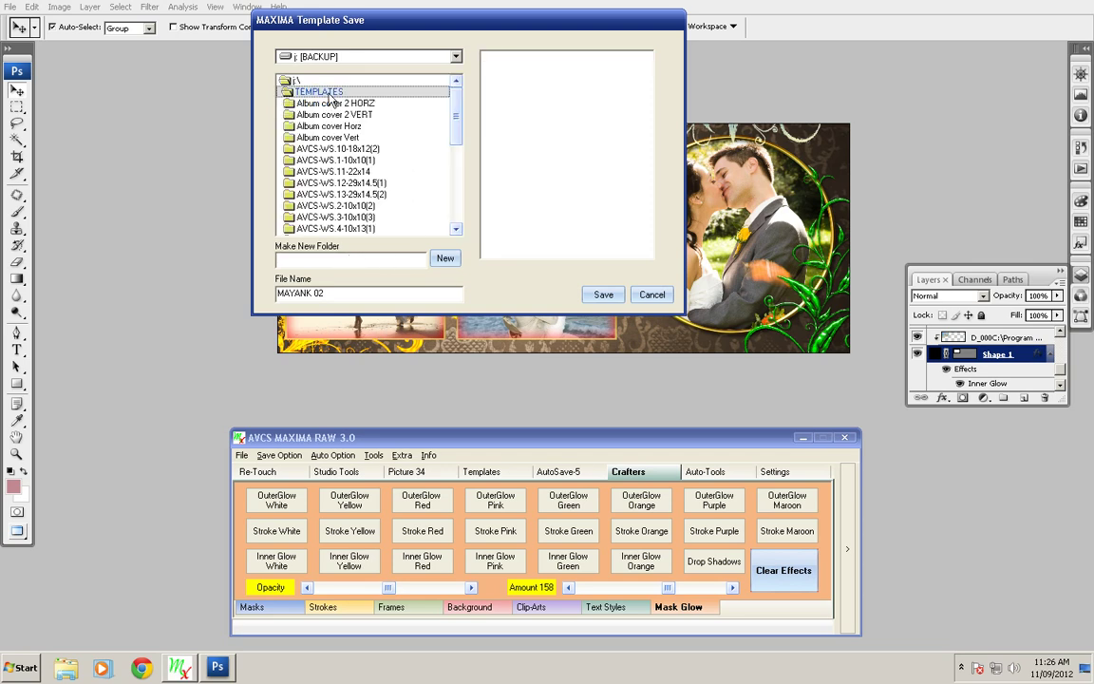
pyautogui.click(310, 261)
pyautogui.scroll(-5, 440, 157)
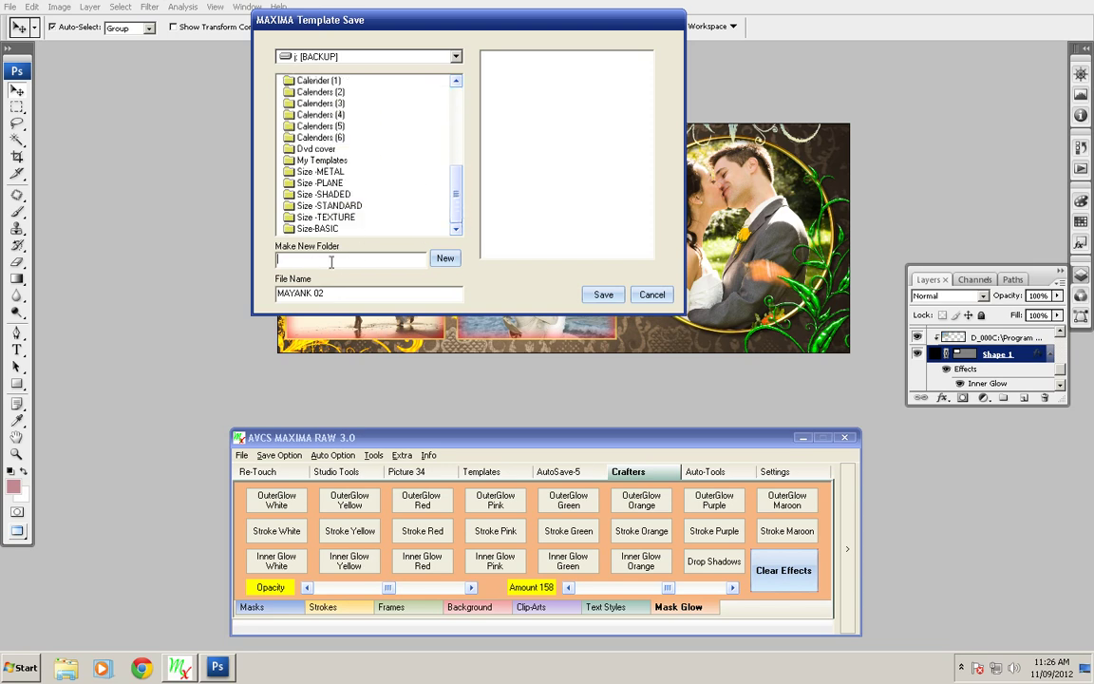
pyautogui.write('Mayank Designs')
pyautogui.click(444, 258)
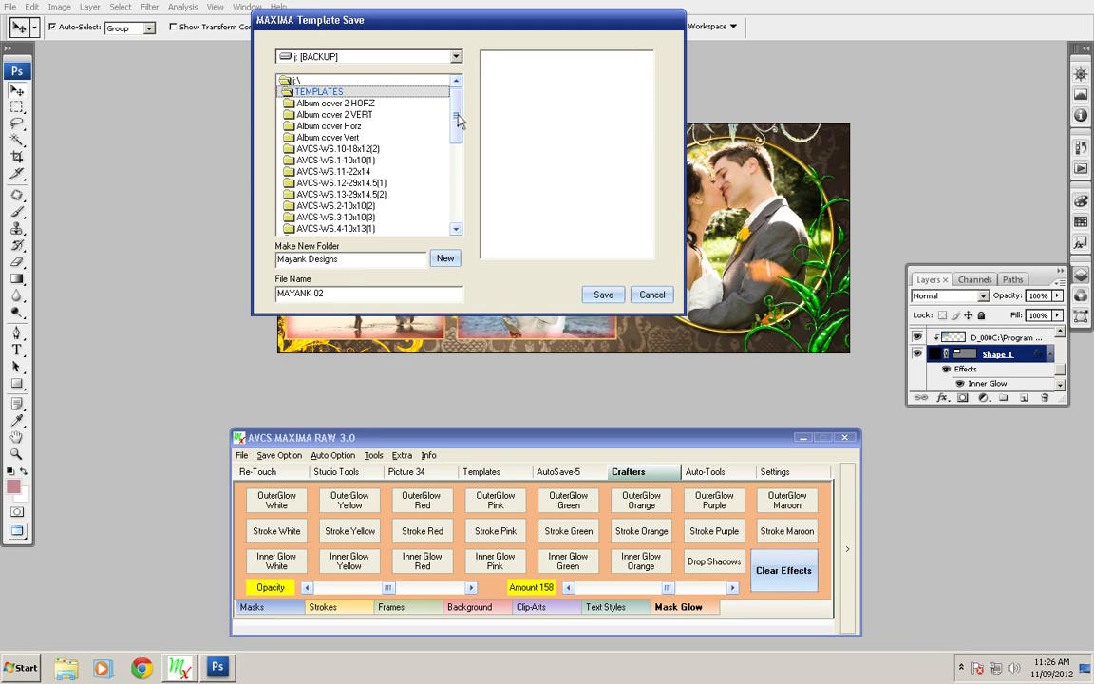
pyautogui.moveTo(455, 98); pyautogui.dragTo(463, 180)
pyautogui.click(358, 183)
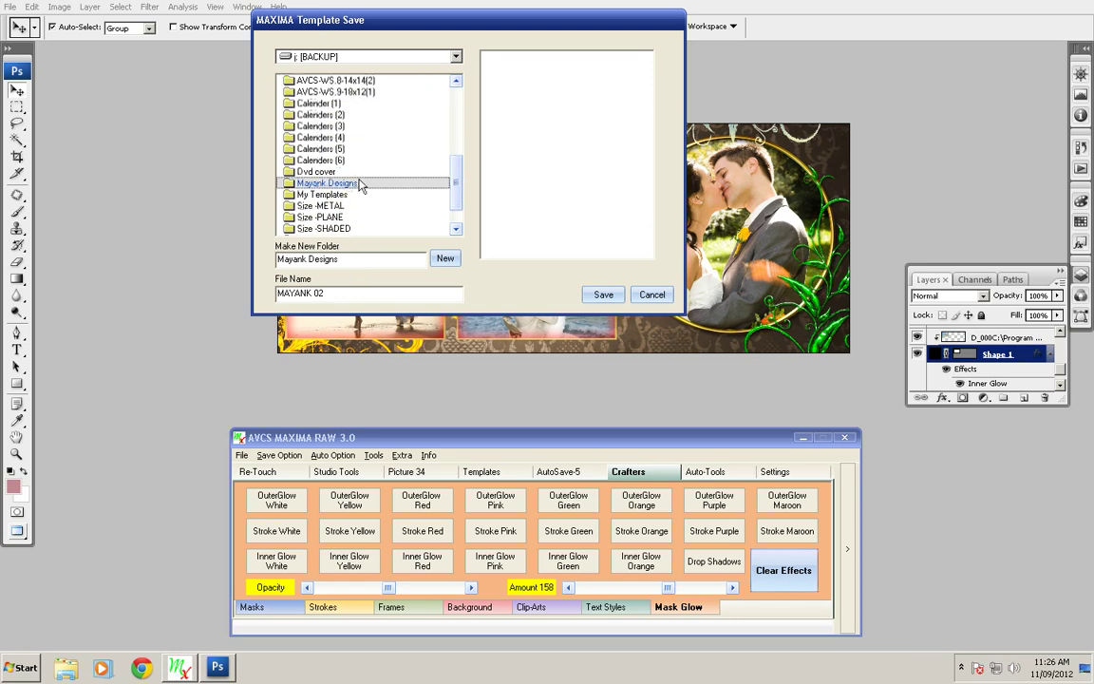
pyautogui.doubleClick(358, 193)
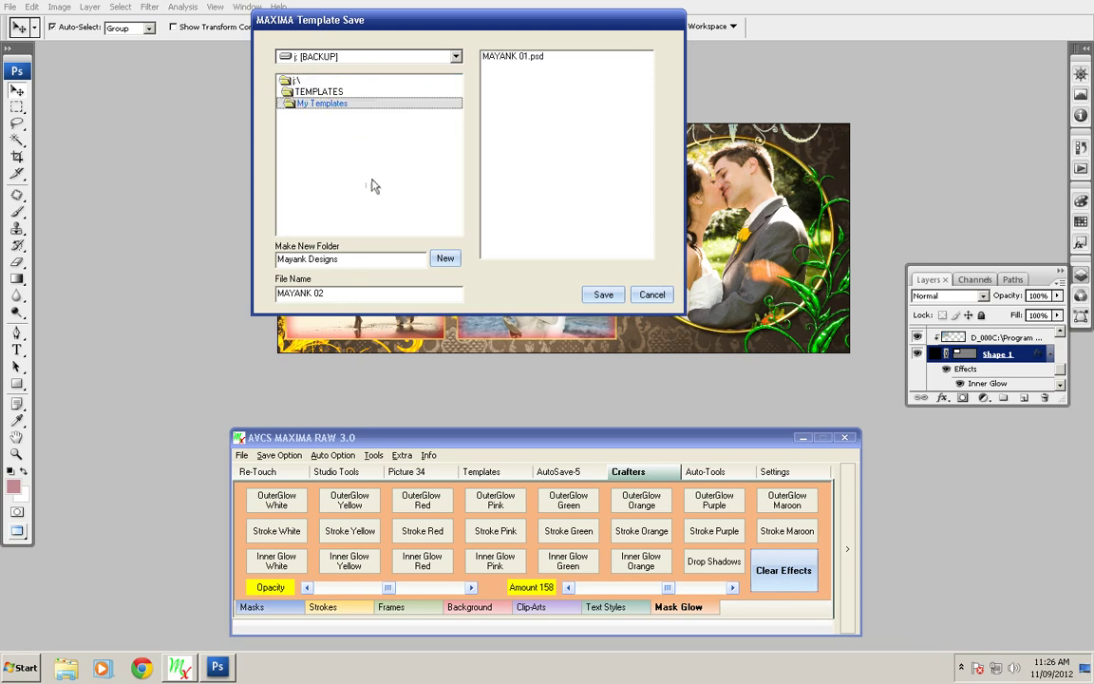
pyautogui.click(366, 294)
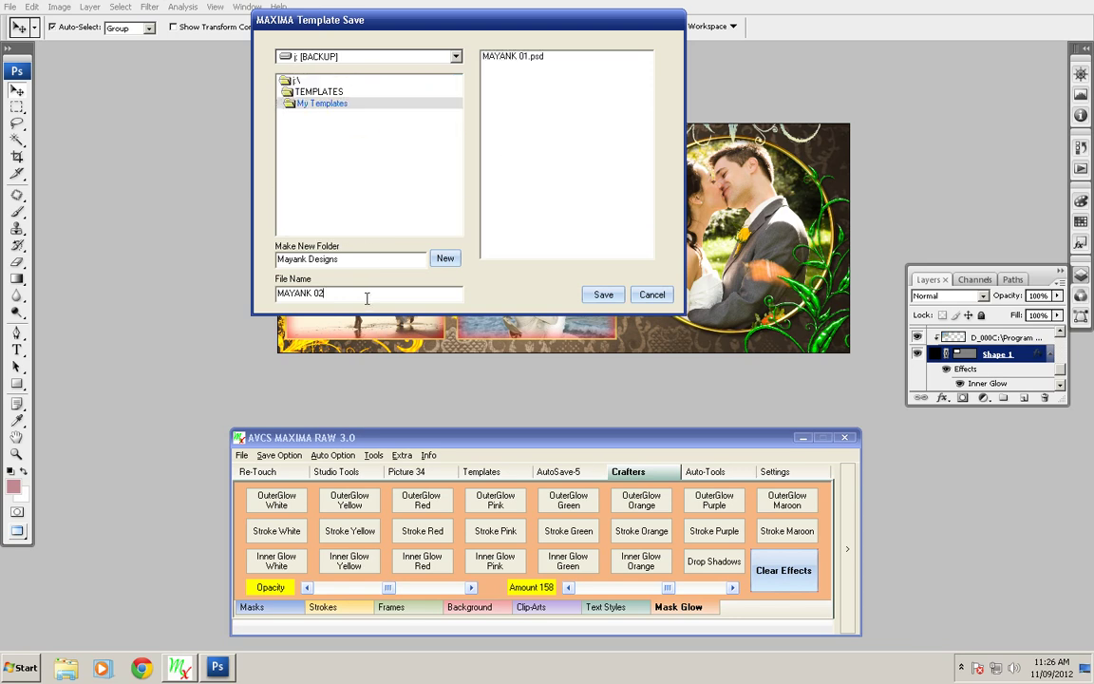
pyautogui.click(603, 295)
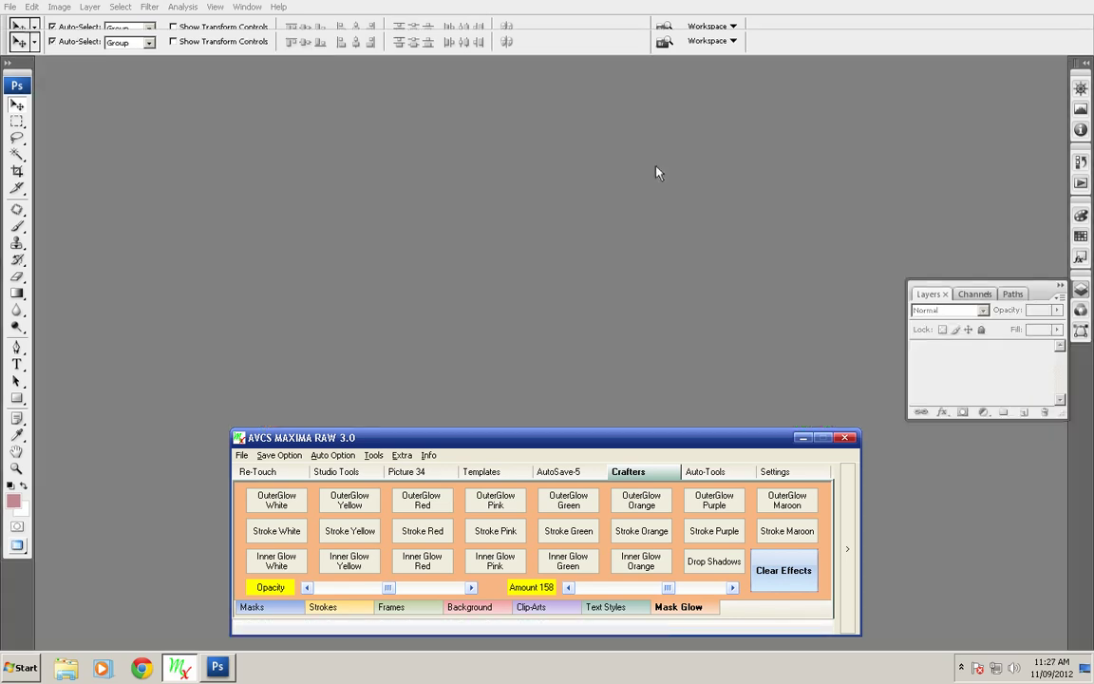
# Load the My Templates collection in the Templates tab and select the first saved template
pyautogui.click(482, 472)
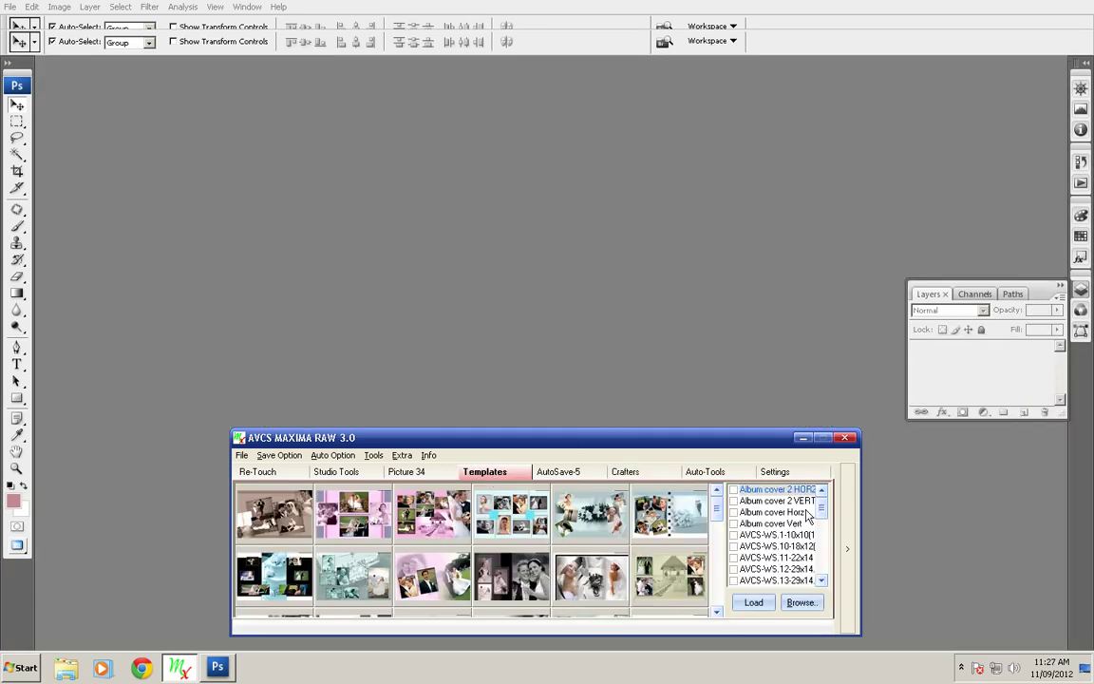
pyautogui.moveTo(821, 492)
pyautogui.mouseDown()
pyautogui.moveTo(826, 546)
pyautogui.moveTo(796, 550)
pyautogui.mouseUp()
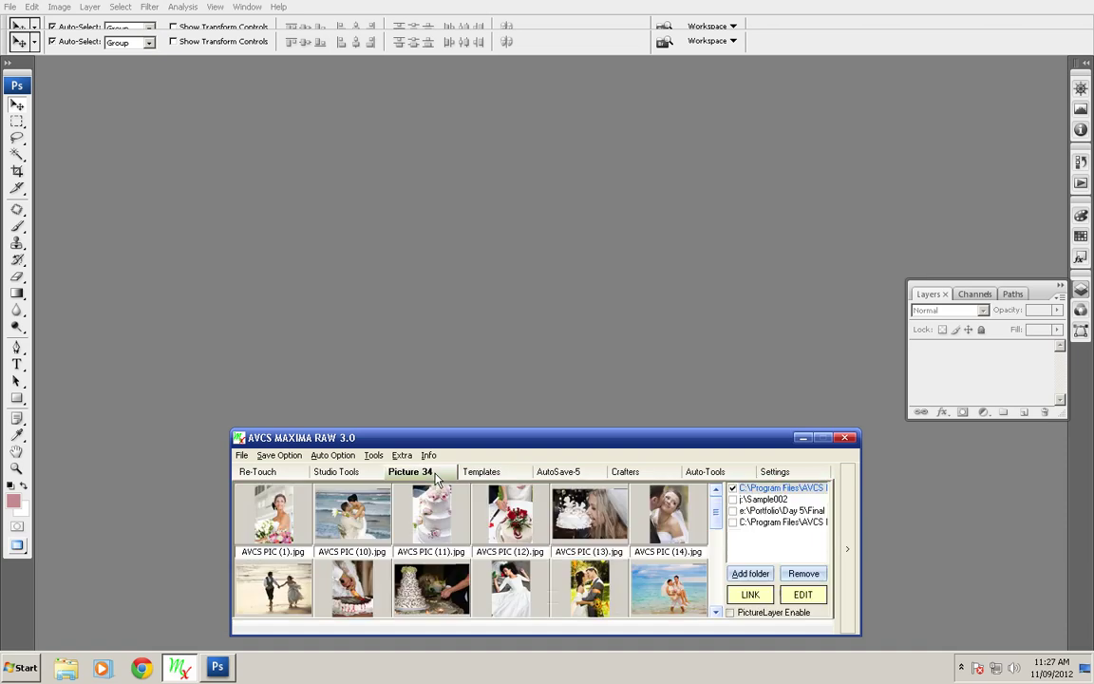
pyautogui.scroll(-2, 795, 550)
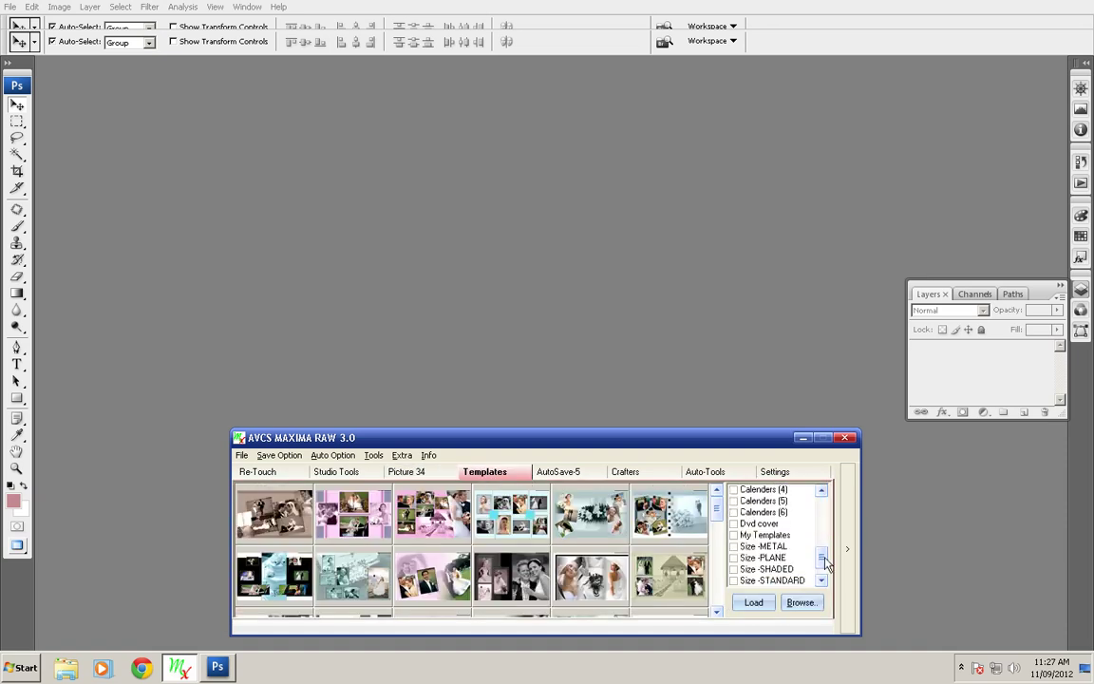
pyautogui.click(750, 534)
pyautogui.click(750, 601)
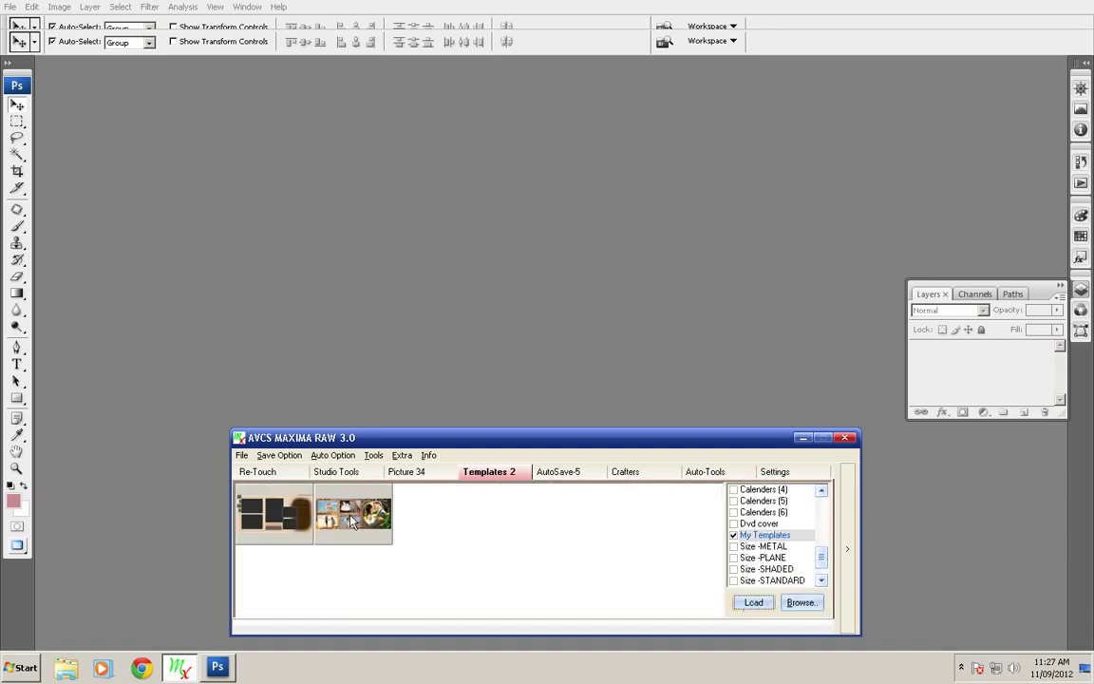
pyautogui.click(245, 519)
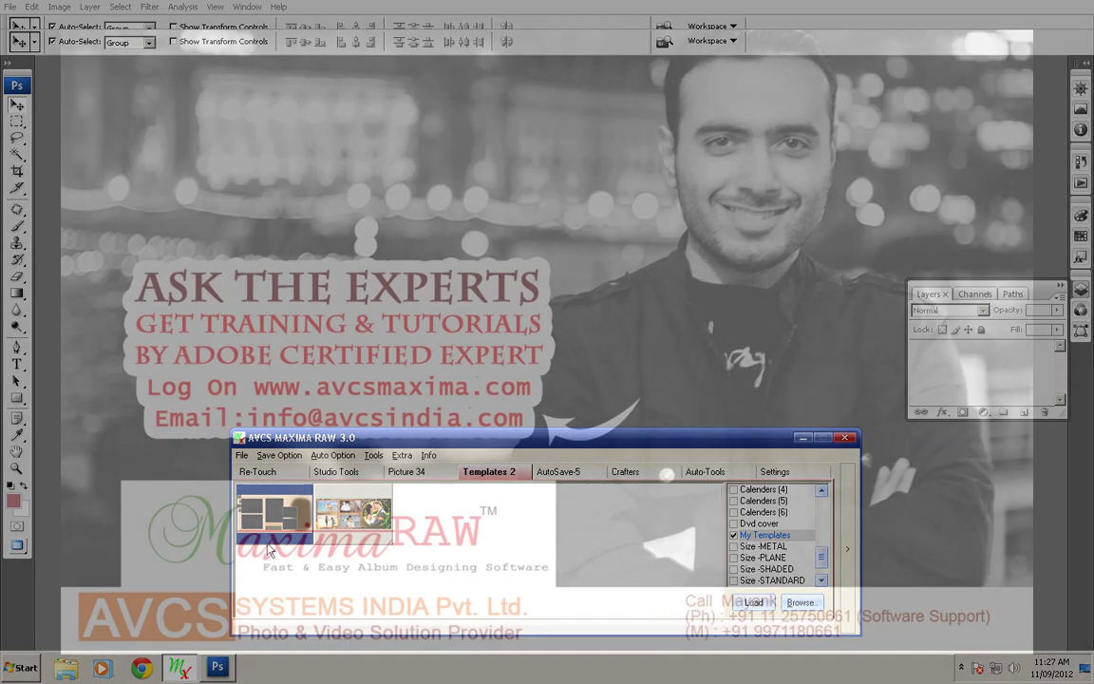